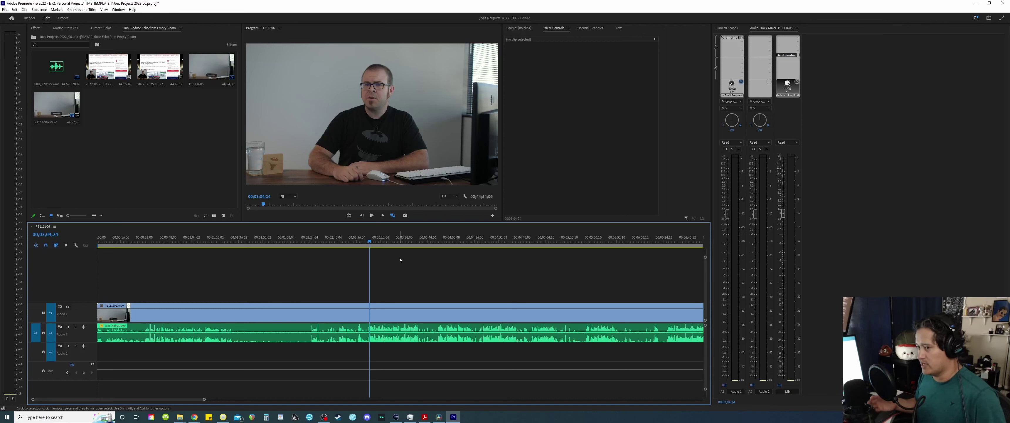
- Normalize the Audio 1 clip's max peak to 0 dB and check the Hard Limiter settings on the Mix track
{"action": "right_click", "coordinate": [403, 339]}
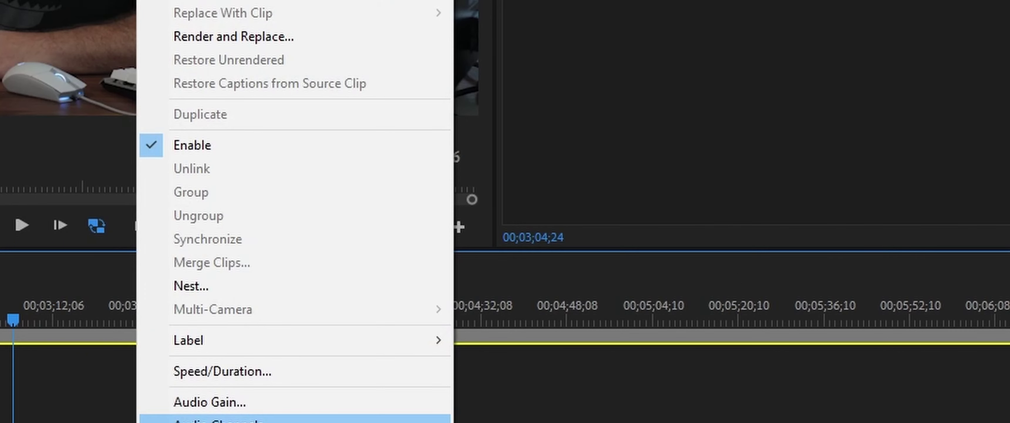
{"action": "left_click", "coordinate": [428, 264]}
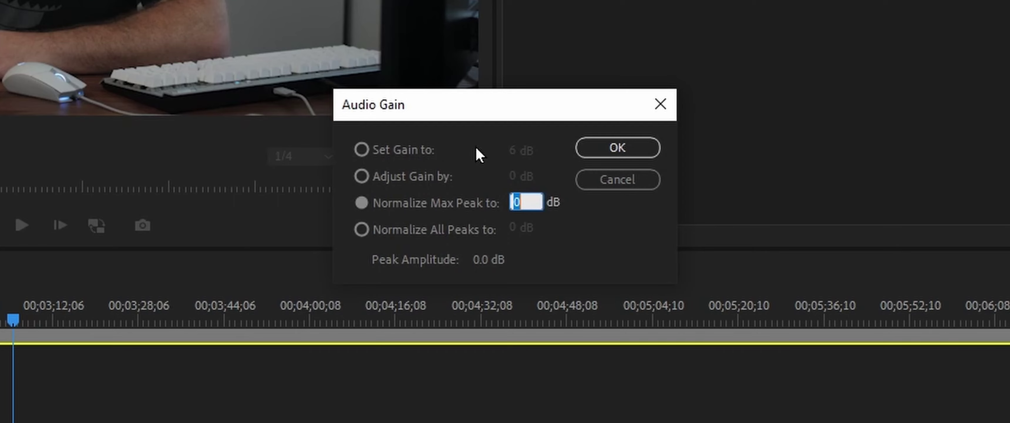
{"action": "left_click", "coordinate": [617, 147]}
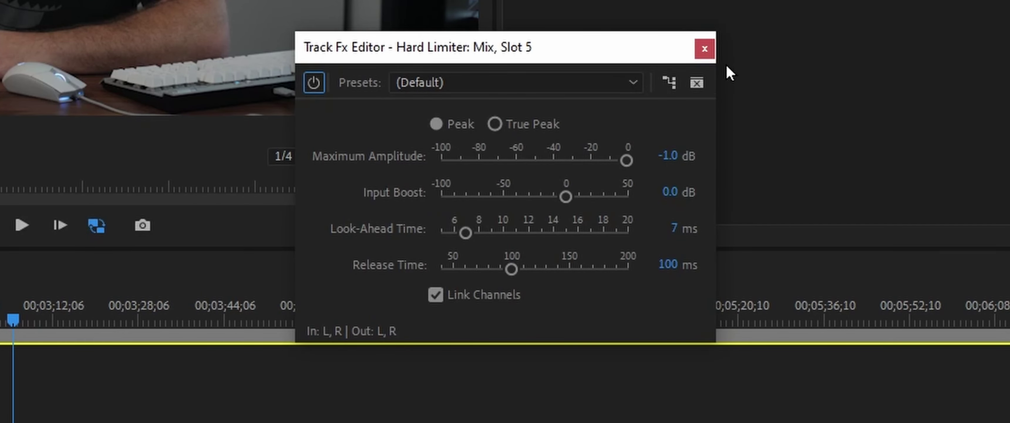
{"action": "left_click", "coordinate": [705, 49]}
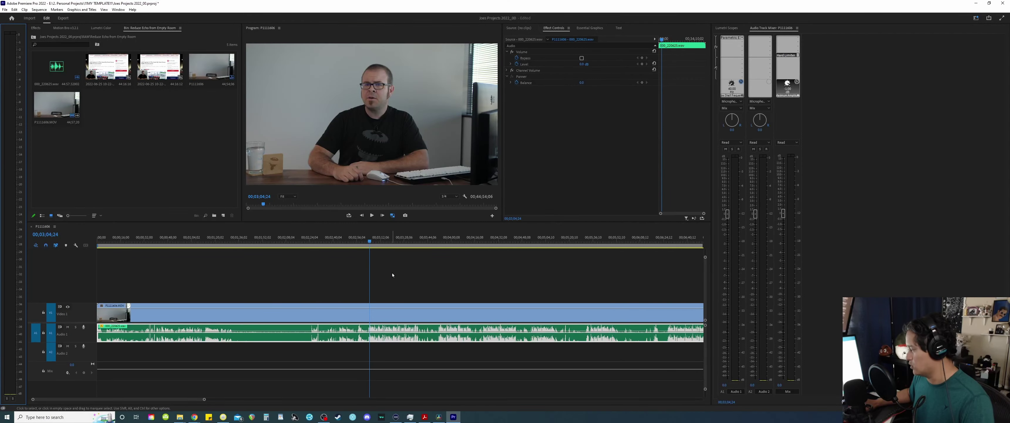
- Remove the parametric equalizer from the first effect slot of the Audio 1 track
{"action": "left_click", "coordinate": [733, 39]}
{"action": "left_click", "coordinate": [743, 38]}
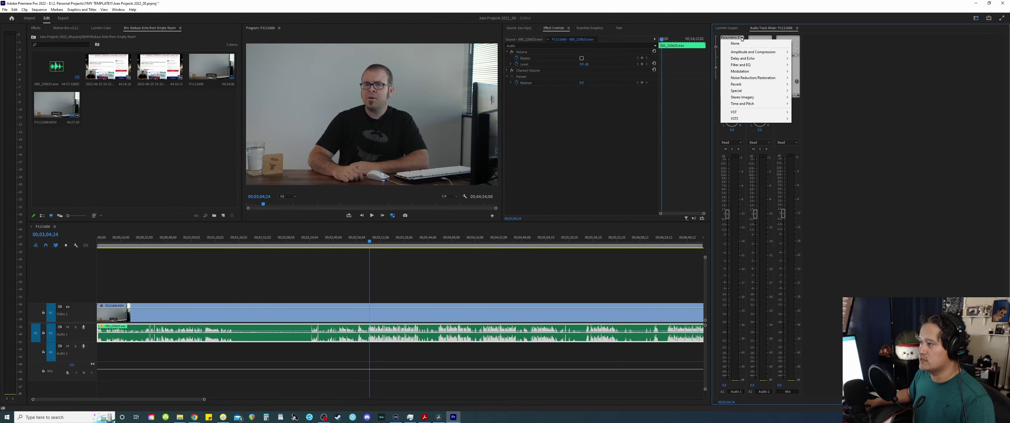
{"action": "left_click", "coordinate": [729, 44]}
{"action": "left_click", "coordinate": [394, 268]}
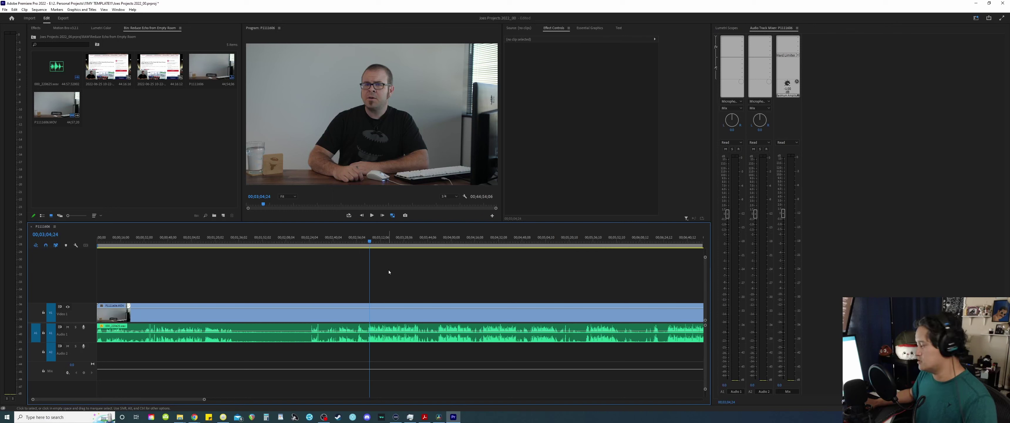
- Play back the dialogue without the track equalizer to hear the room echo, and save the project
{"action": "key", "text": "space"}
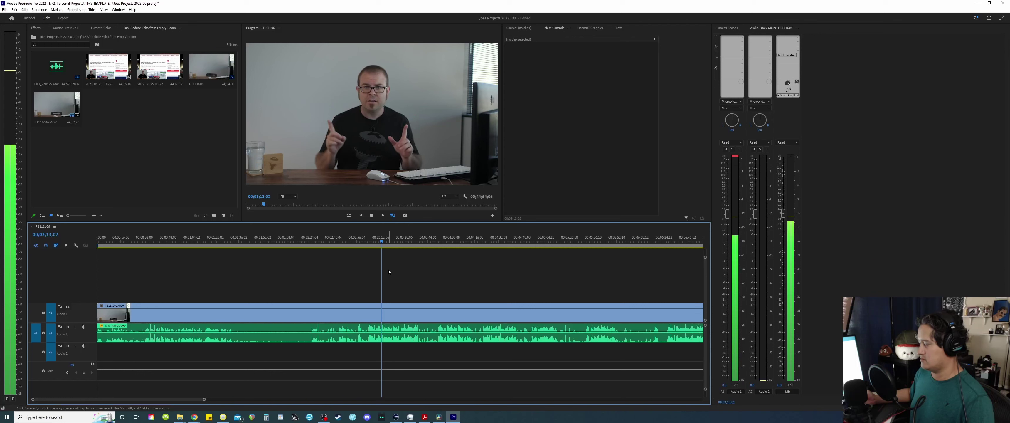
{"action": "key", "text": "space"}
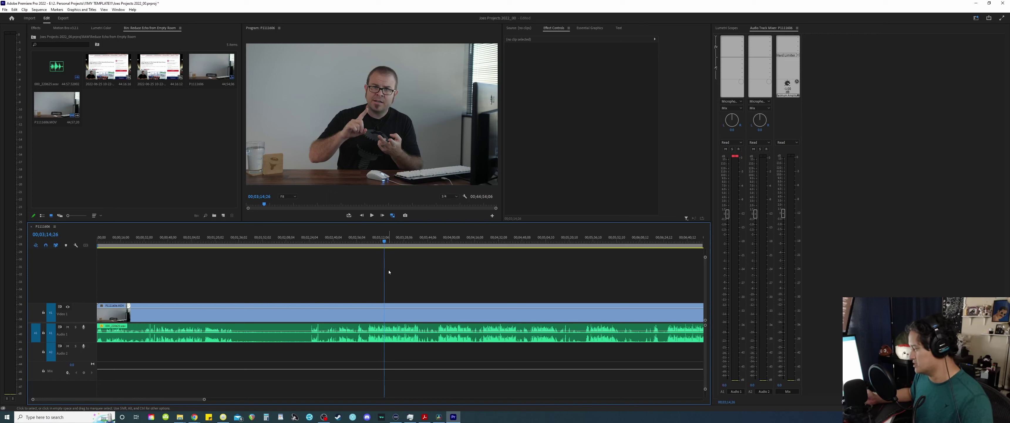
{"action": "key", "text": "ctrl+s"}
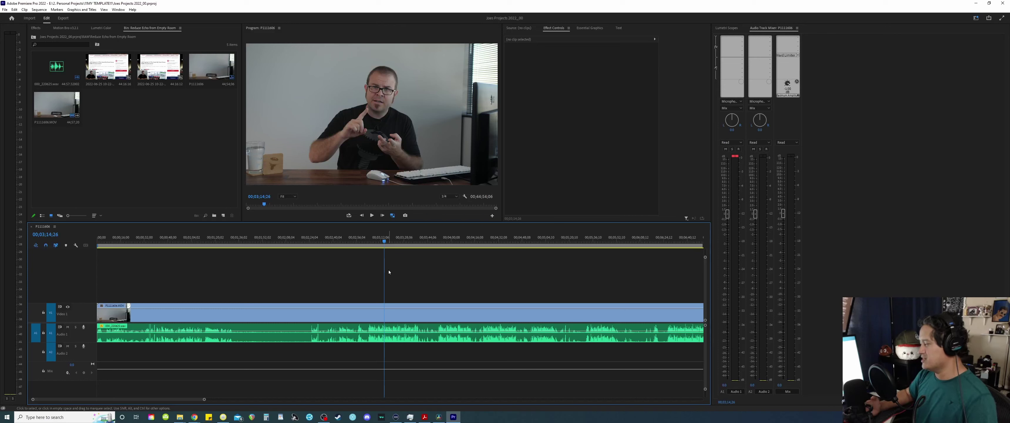
{"action": "key", "text": "space"}
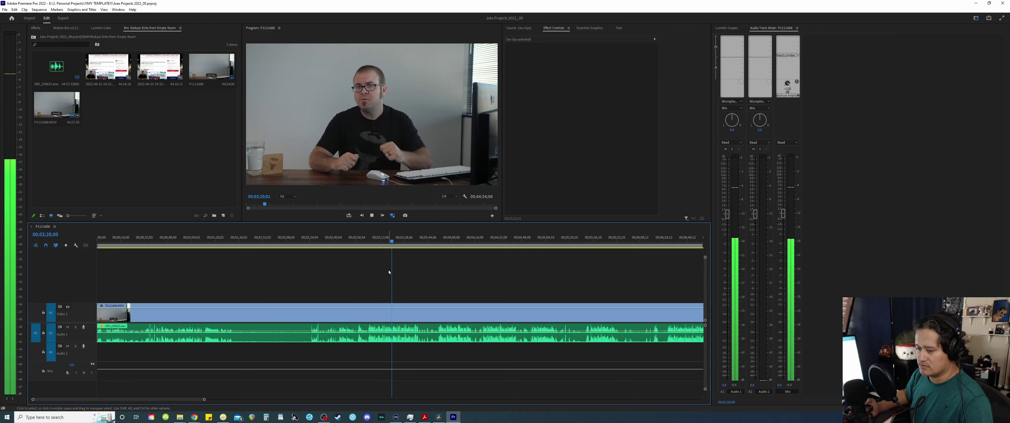
{"action": "key", "text": "space"}
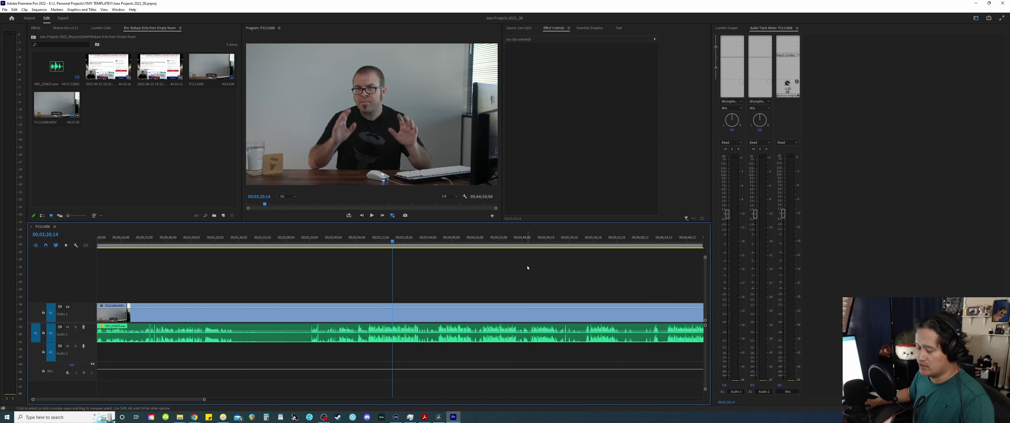
- Switch to DaVinci Resolve and try boosting Band 4 of Audio 1's equalizer to +9.8 dB at 1k7 during playback, undoing the boost
{"action": "left_click", "coordinate": [440, 418]}
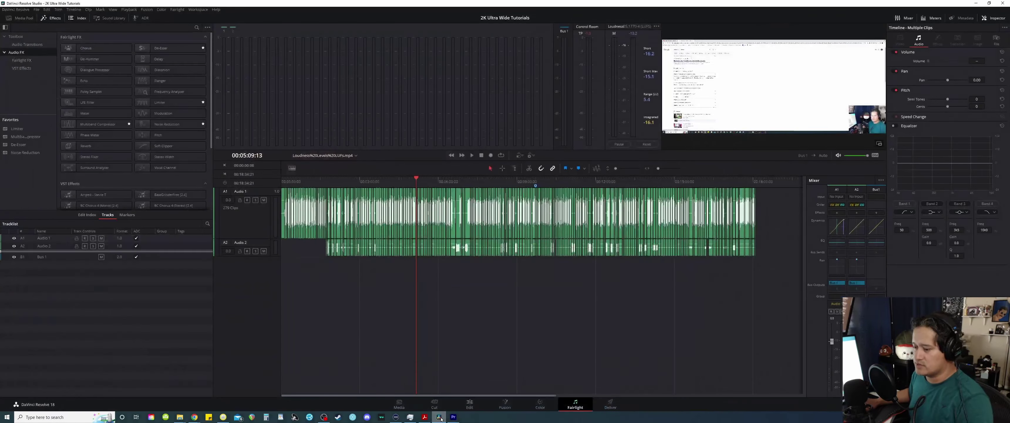
{"action": "left_click", "coordinate": [837, 246]}
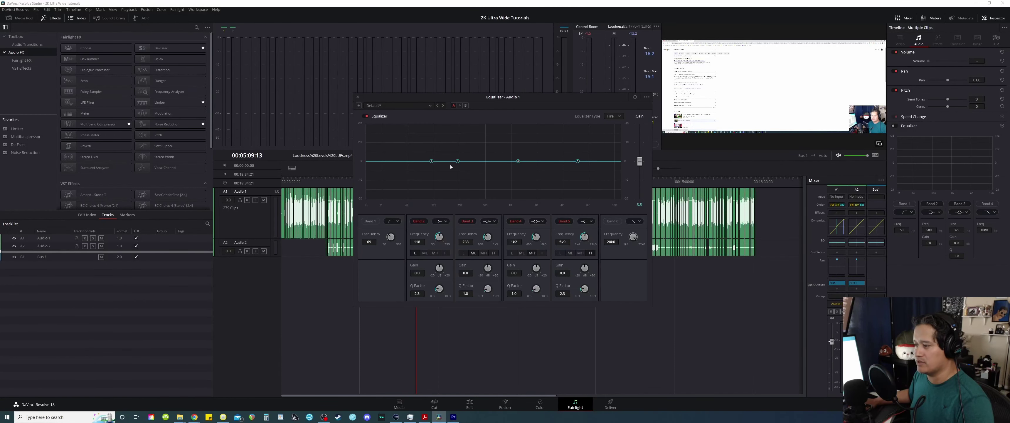
{"action": "key", "text": "space"}
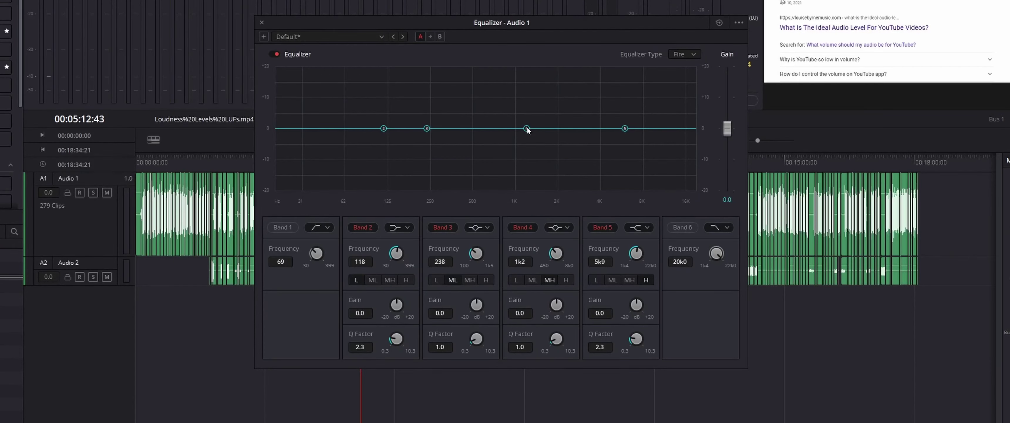
{"action": "left_click_drag", "start_coordinate": [528, 131], "coordinate": [556, 99]}
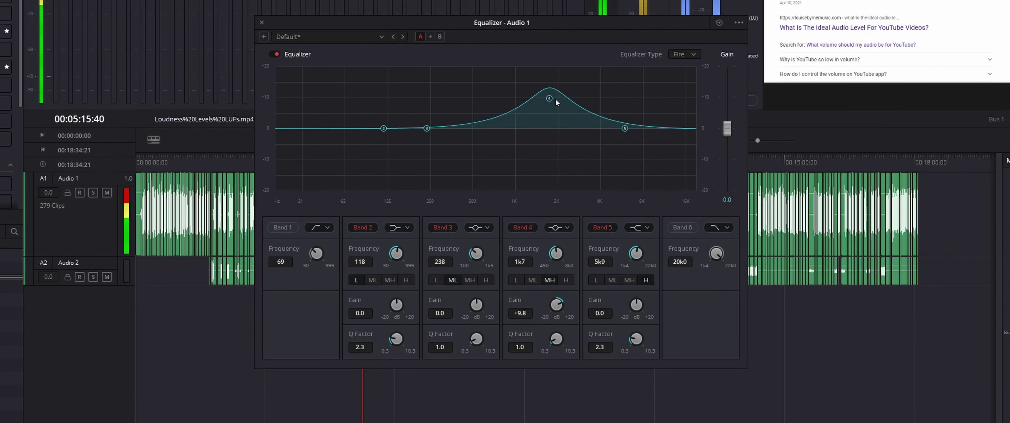
{"action": "key", "text": "ctrl+z"}
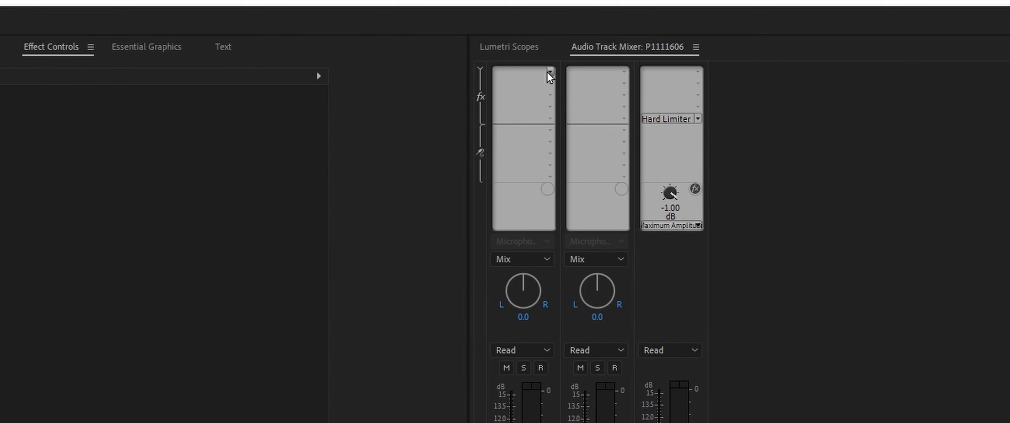
- Add a Parametric Equalizer to the first effect slot of Audio 1 in Premiere Pro and watch its spectrum during playback
{"action": "left_click", "coordinate": [549, 72]}
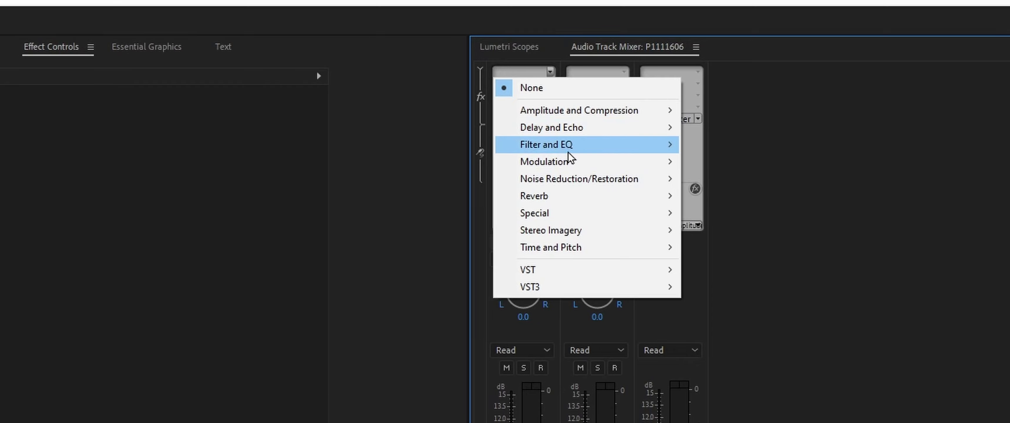
{"action": "mouse_move", "coordinate": [573, 147]}
{"action": "left_click", "coordinate": [762, 300]}
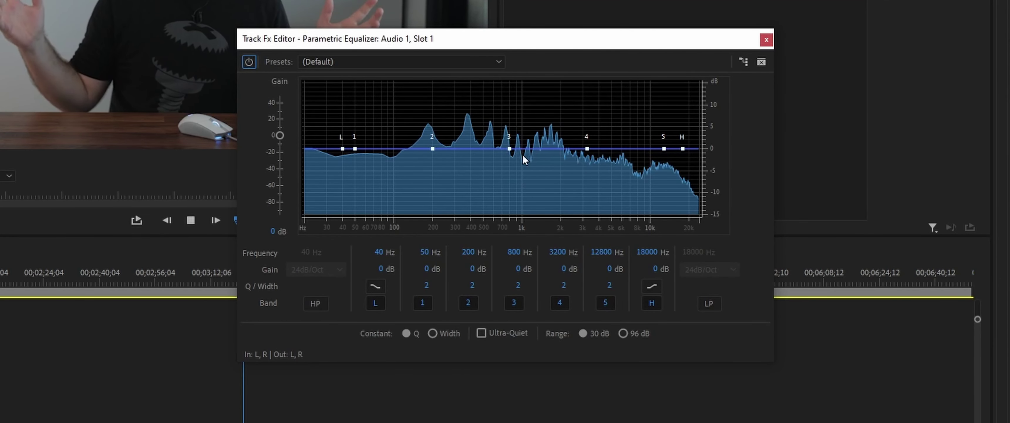
{"action": "key", "text": "space"}
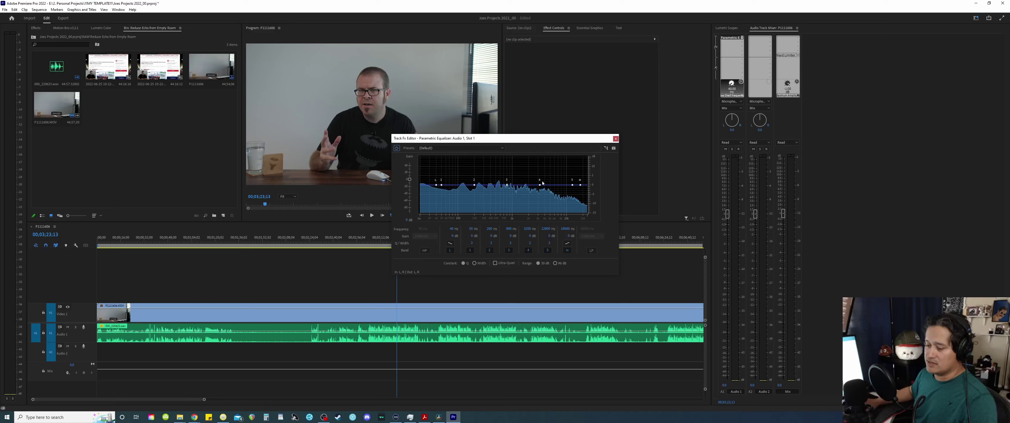
{"action": "left_click", "coordinate": [438, 417]}
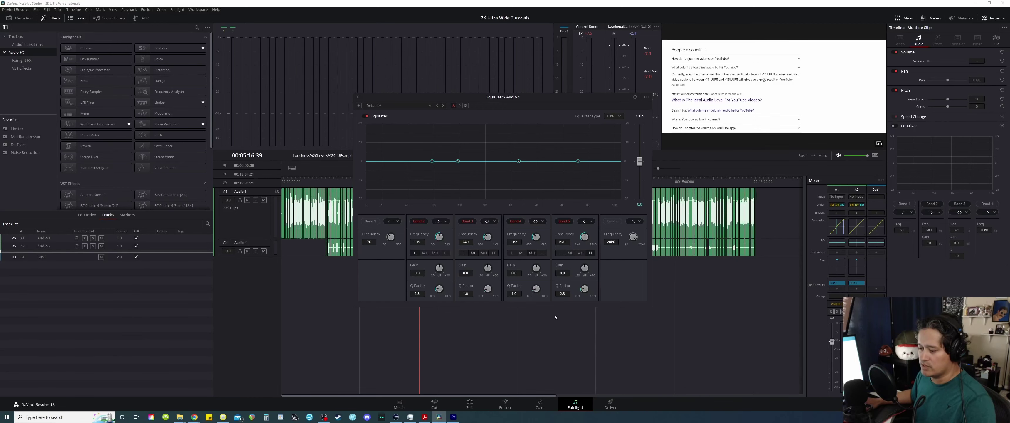
{"action": "left_click", "coordinate": [454, 417]}
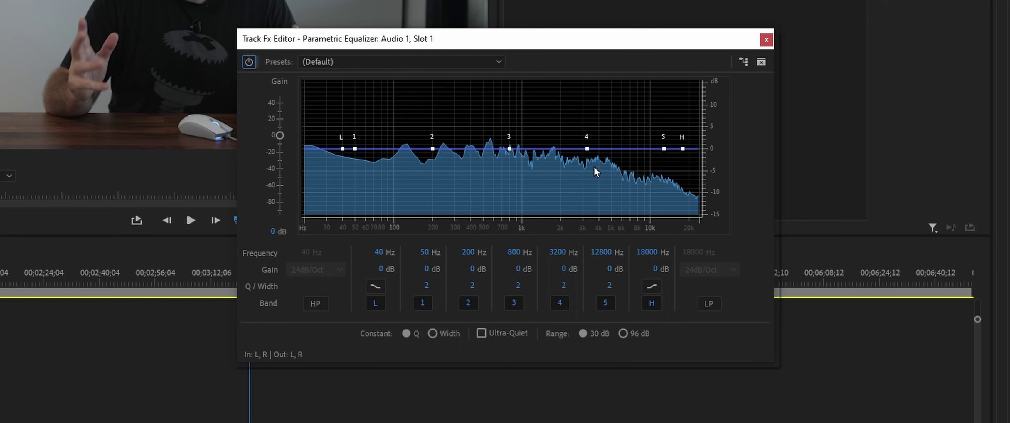
- Replay the dialogue from just before 00;03;12;06 and examine its frequency spectrum in the Parametric Equalizer
{"action": "left_click", "coordinate": [197, 281]}
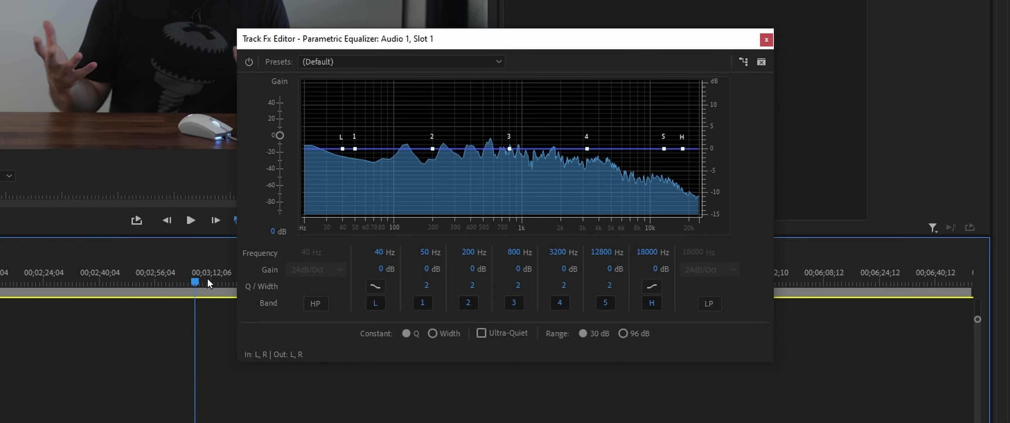
{"action": "key", "text": "space"}
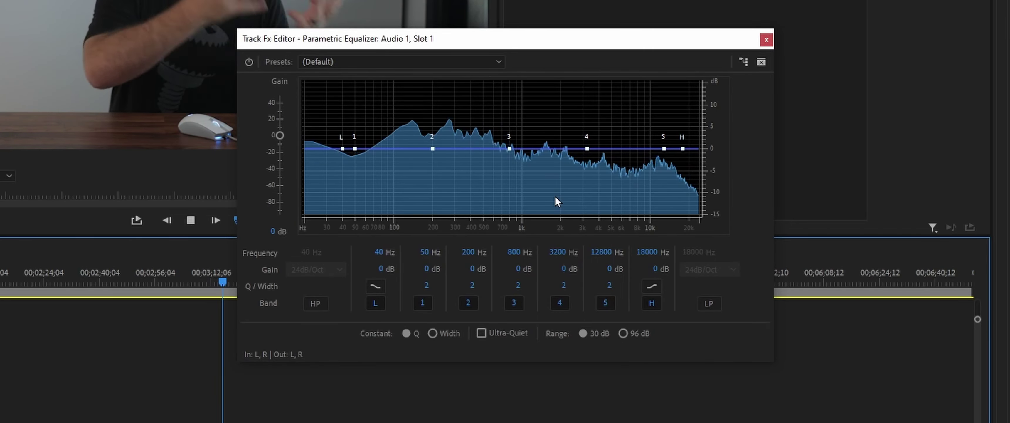
{"action": "key", "text": "space"}
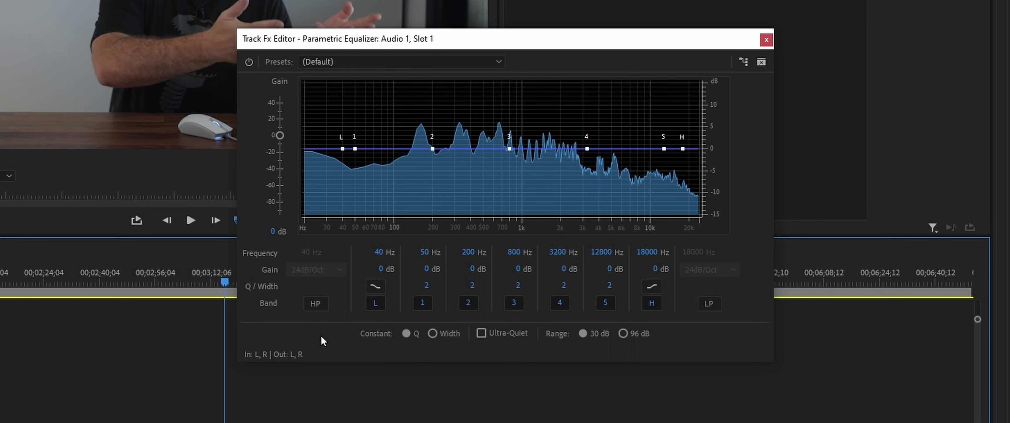
- Enable the equalizer's high-pass filter with a 48dB/Oct slope and a cutoff of 102 Hz
{"action": "left_click", "coordinate": [315, 306]}
{"action": "left_click", "coordinate": [316, 270]}
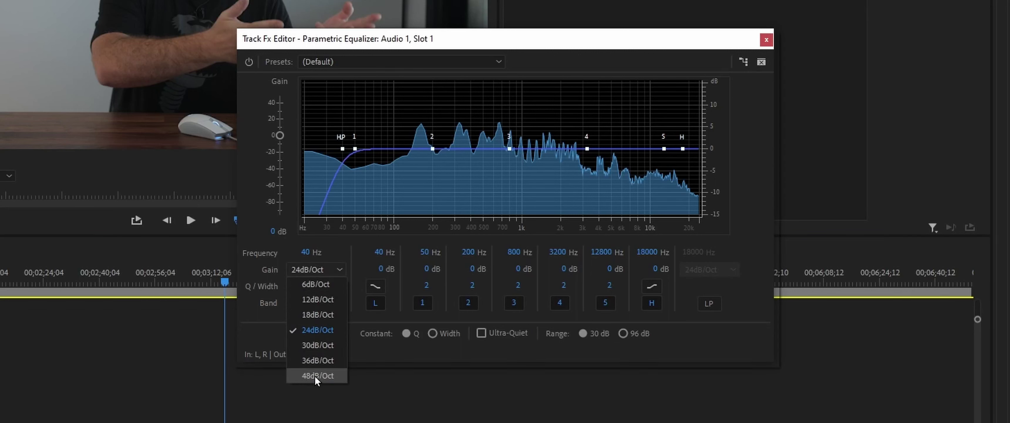
{"action": "left_click", "coordinate": [316, 377]}
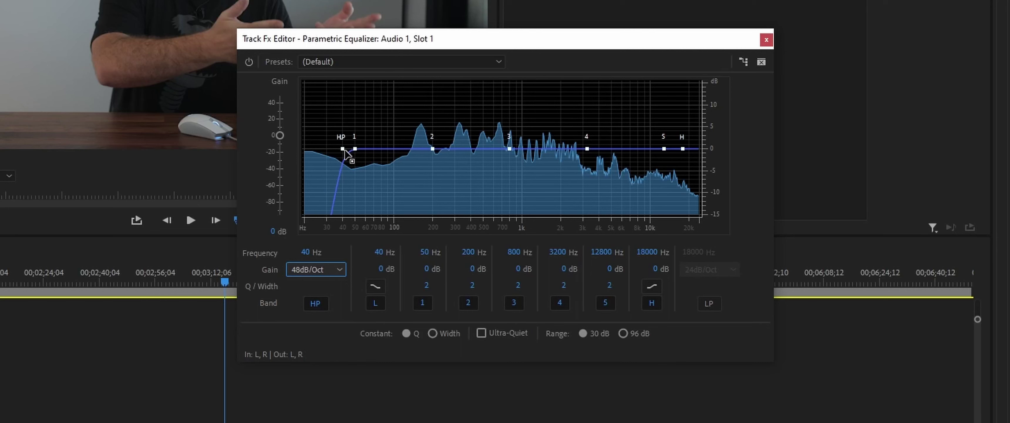
{"action": "left_click_drag", "start_coordinate": [306, 252], "coordinate": [333, 254]}
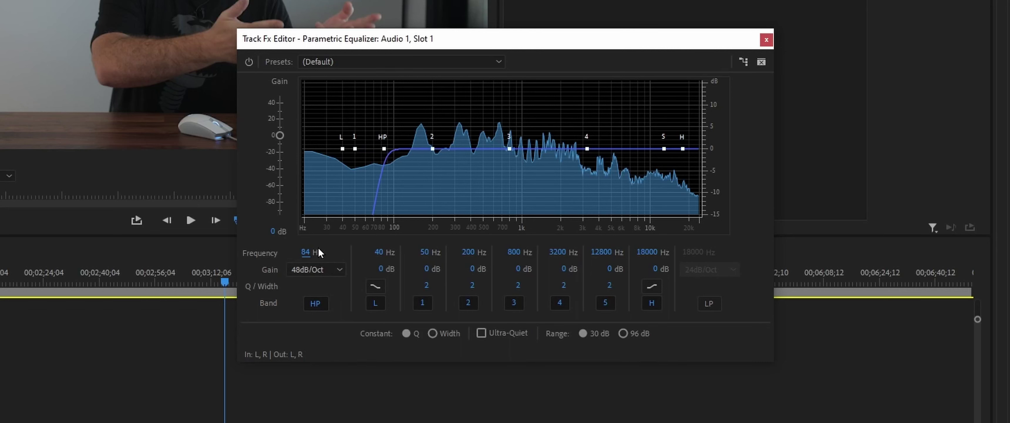
{"action": "left_click_drag", "start_coordinate": [381, 152], "coordinate": [391, 152]}
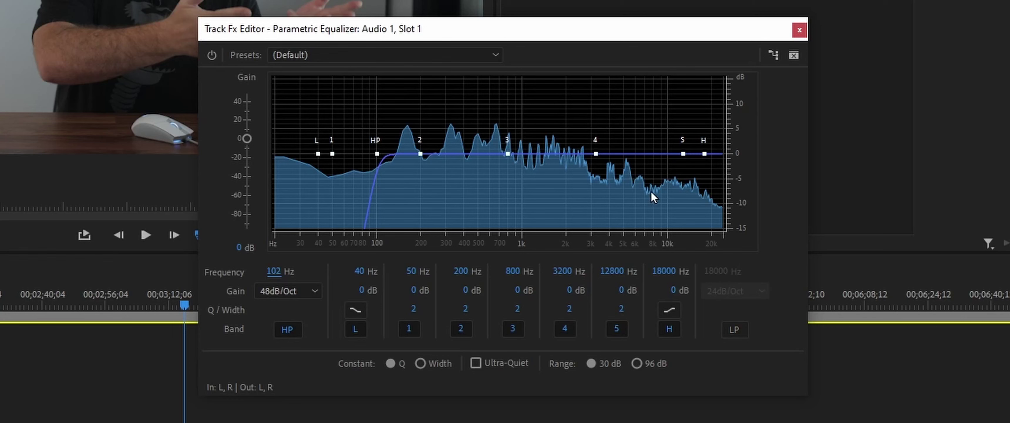
- Enable the equalizer's low-pass filter with a cutoff of 12248 Hz and a 48dB/Oct slope
{"action": "left_click", "coordinate": [734, 329]}
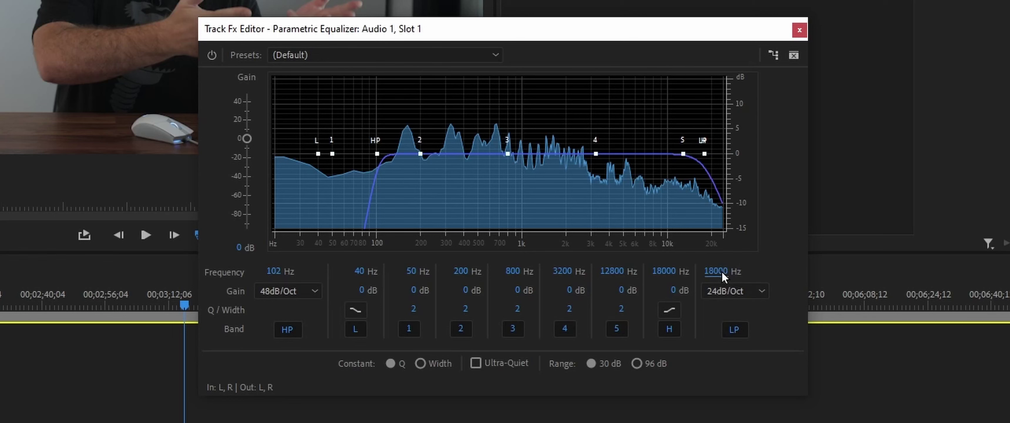
{"action": "mouse_move", "coordinate": [720, 271]}
{"action": "left_mouse_down"}
{"action": "mouse_move", "coordinate": [699, 274]}
{"action": "mouse_move", "coordinate": [717, 283]}
{"action": "mouse_move", "coordinate": [704, 271]}
{"action": "left_mouse_up"}
{"action": "left_click", "coordinate": [755, 292]}
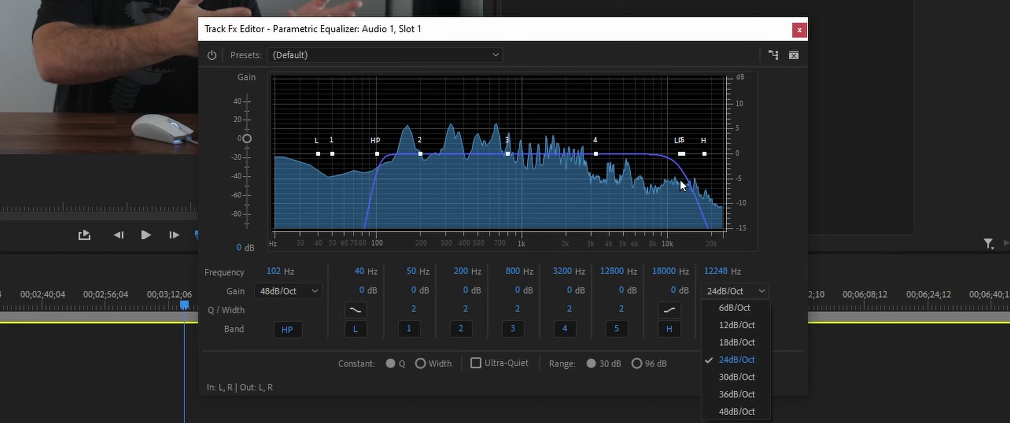
{"action": "left_click", "coordinate": [748, 416]}
- Play the dialogue with the Parametric Equalizer switched on and bypassed to compare the filtered and unfiltered sound
{"action": "key", "text": "space"}
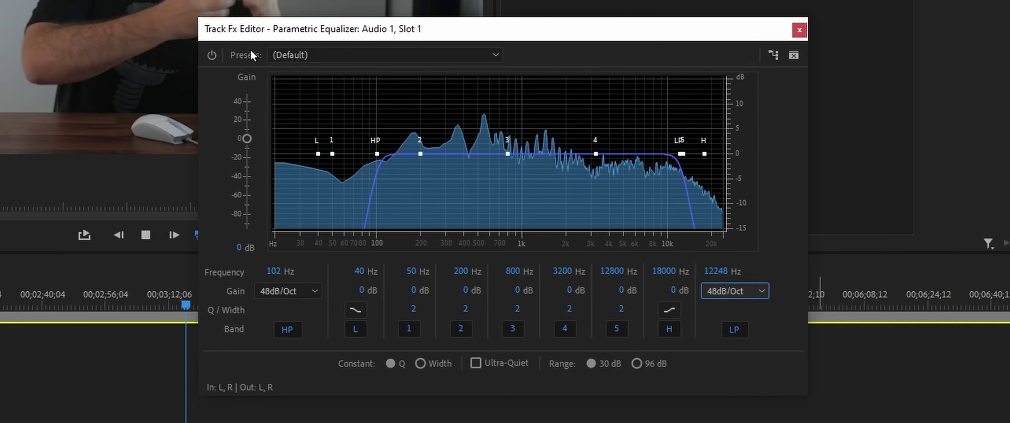
{"action": "left_click", "coordinate": [211, 59]}
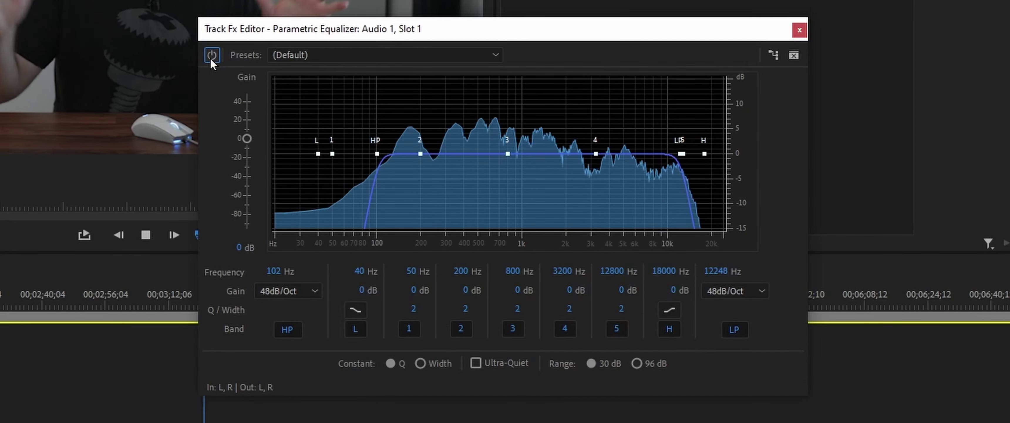
{"action": "key", "text": "space"}
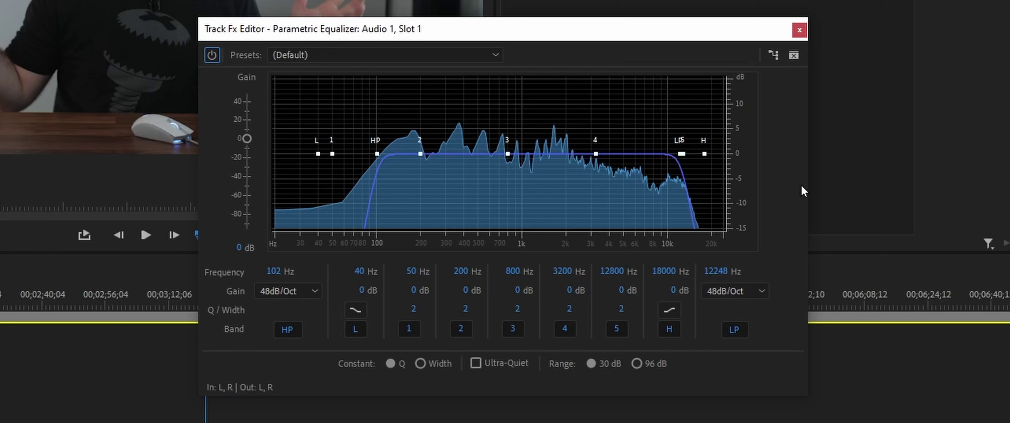
{"action": "key", "text": "space"}
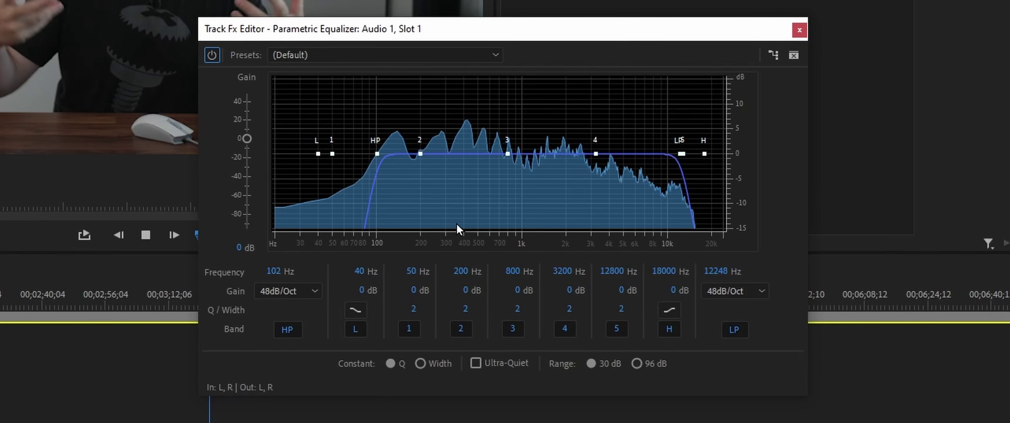
{"action": "key", "text": "space"}
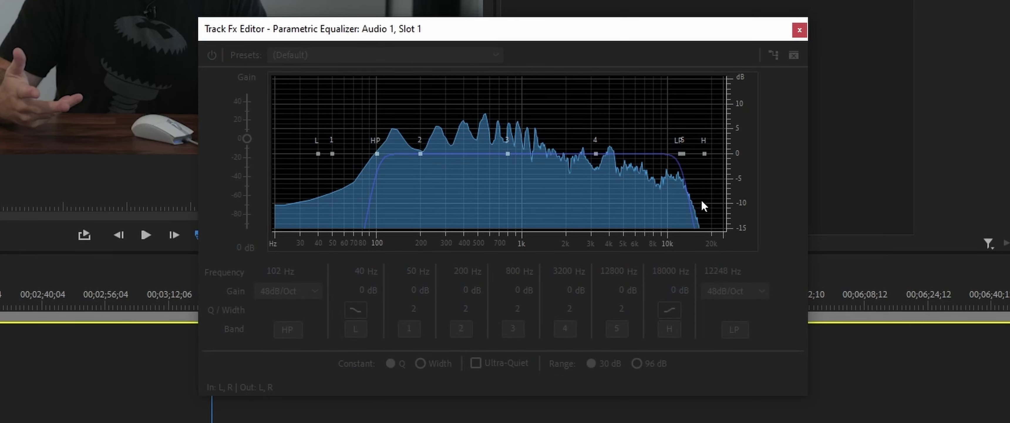
- During playback, fine-tune the equalizer's high-pass cutoff to 100 Hz and its low-pass cutoff to 10742 Hz
{"action": "key", "text": "space"}
{"action": "mouse_move", "coordinate": [375, 154]}
{"action": "left_mouse_down"}
{"action": "mouse_move", "coordinate": [483, 150]}
{"action": "mouse_move", "coordinate": [371, 148]}
{"action": "left_mouse_up"}
{"action": "left_click_drag", "start_coordinate": [374, 146], "coordinate": [379, 148]}
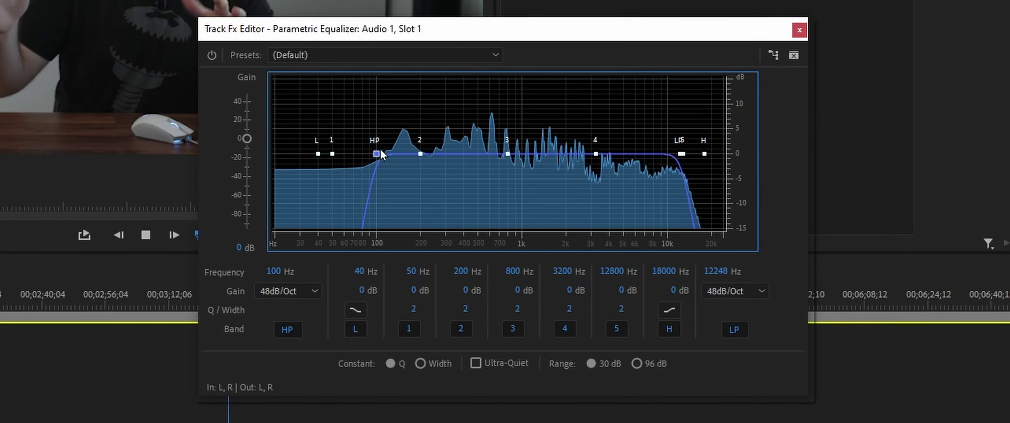
{"action": "key", "text": "space"}
{"action": "left_click_drag", "start_coordinate": [713, 275], "coordinate": [910, 275]}
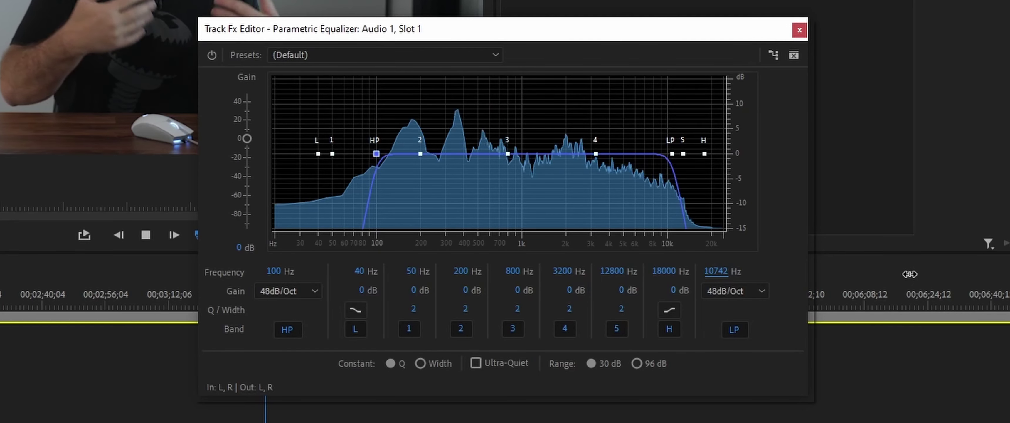
{"action": "key", "text": "space"}
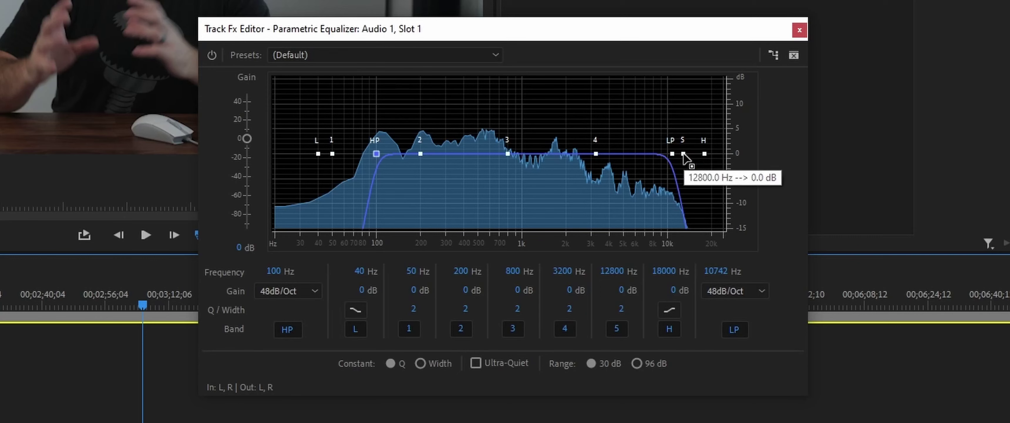
- Boost equalizer band 5 to 11.5 dB at 7005 Hz
{"action": "left_click_drag", "start_coordinate": [683, 154], "coordinate": [644, 103]}
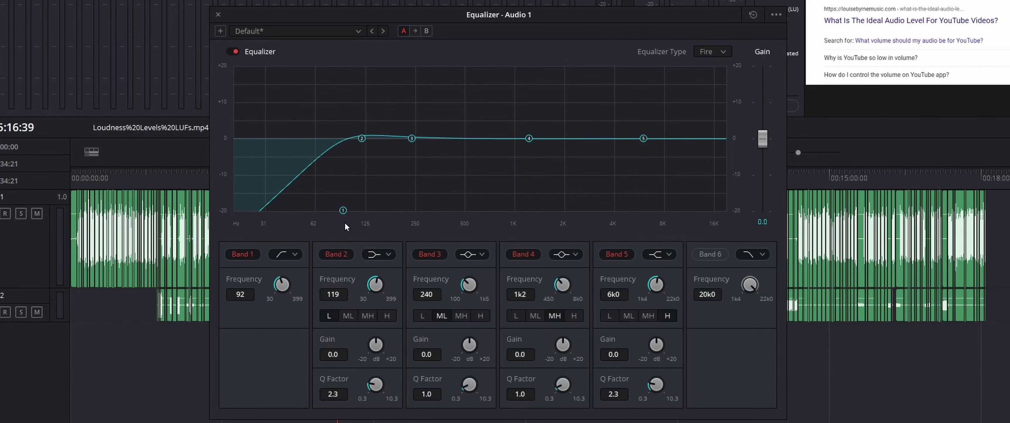
- In DaVinci Resolve's Audio 1 Equalizer, set Band 1's cutoff to 94 Hz and enable Band 6 with a 12k3 Hz cutoff
{"action": "left_click_drag", "start_coordinate": [342, 229], "coordinate": [347, 228]}
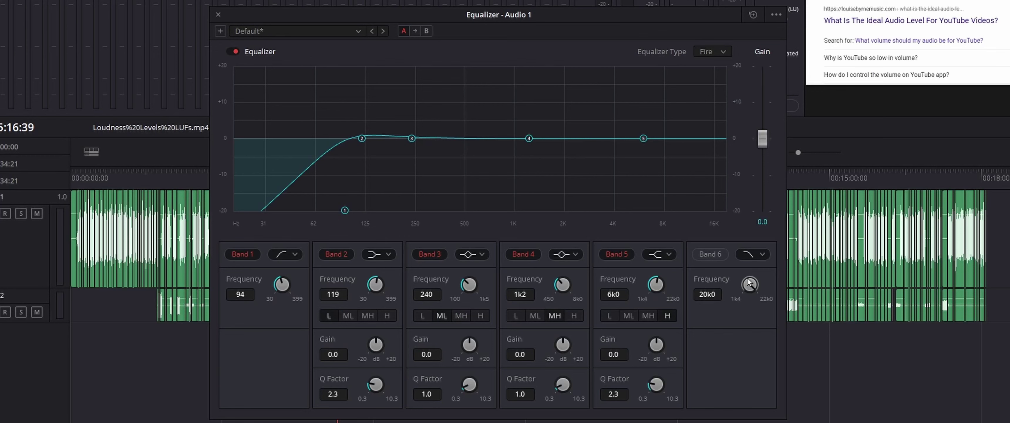
{"action": "left_click", "coordinate": [710, 255]}
{"action": "left_click_drag", "start_coordinate": [725, 212], "coordinate": [697, 220]}
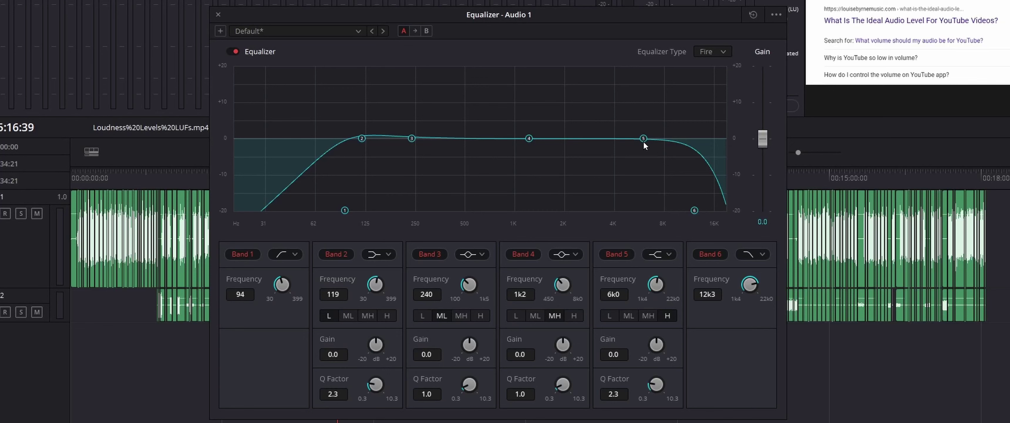
- Make Band 5 a bell filter, boost it to +14.3 dB at 5k0 Hz to find the echo, and cut it to -1.9 dB at 4k8 Hz
{"action": "left_click_drag", "start_coordinate": [643, 140], "coordinate": [618, 106]}
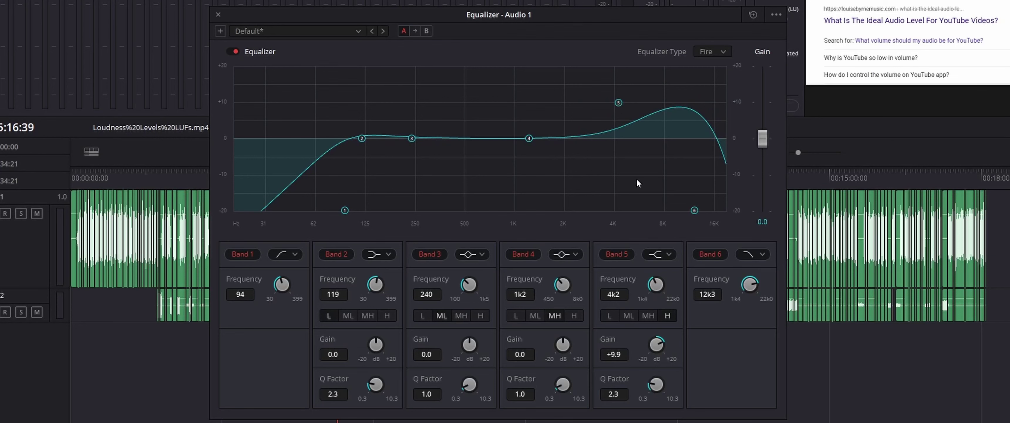
{"action": "left_click", "coordinate": [669, 256]}
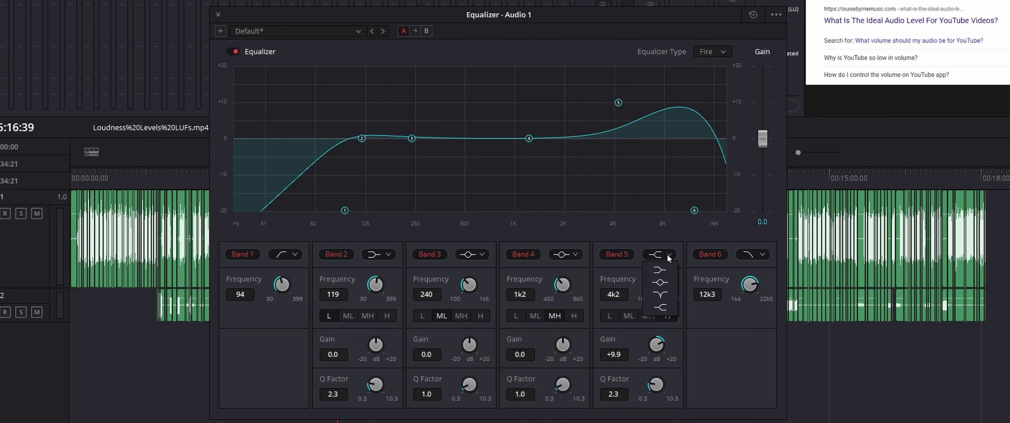
{"action": "left_click", "coordinate": [661, 283]}
{"action": "left_click_drag", "start_coordinate": [618, 104], "coordinate": [631, 86]}
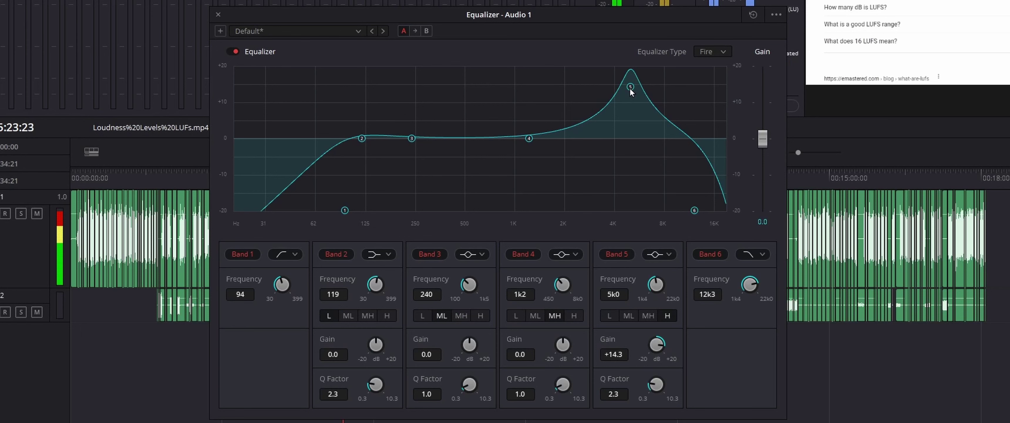
{"action": "left_click_drag", "start_coordinate": [630, 87], "coordinate": [632, 146]}
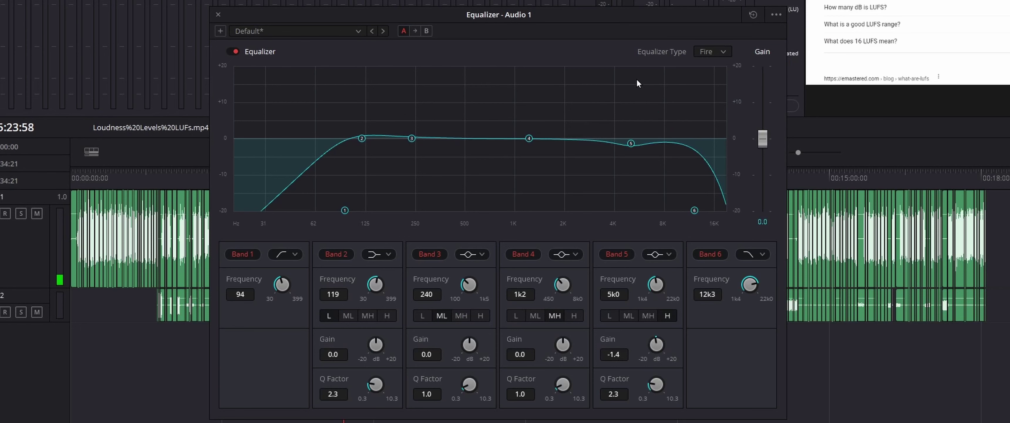
{"action": "mouse_move", "coordinate": [631, 144]}
{"action": "left_mouse_down"}
{"action": "mouse_move", "coordinate": [630, 85]}
{"action": "mouse_move", "coordinate": [628, 147]}
{"action": "left_mouse_up"}
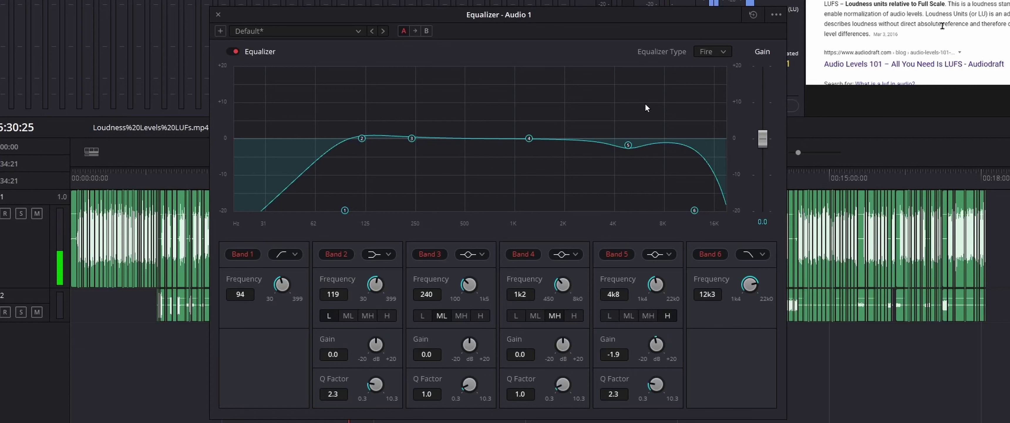
- Change Band 2 to a bell filter and adjust its frequency and gain on the curve
{"action": "left_click", "coordinate": [390, 261]}
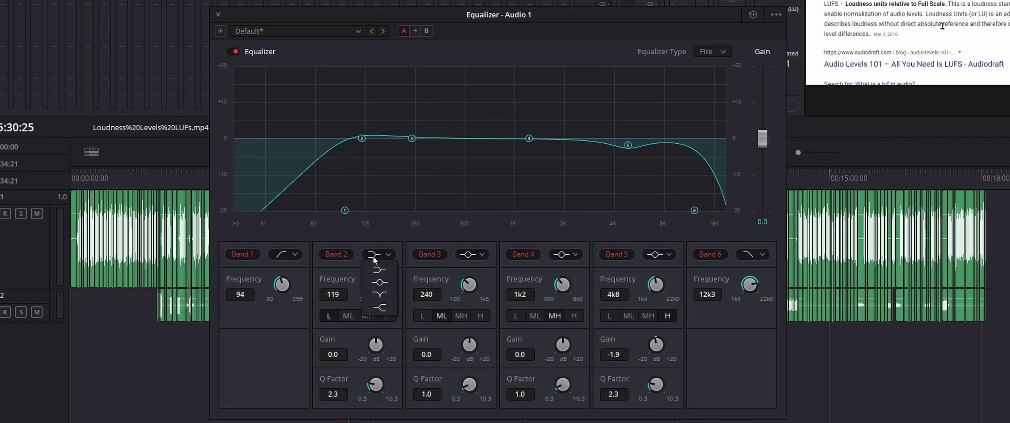
{"action": "left_click", "coordinate": [379, 283]}
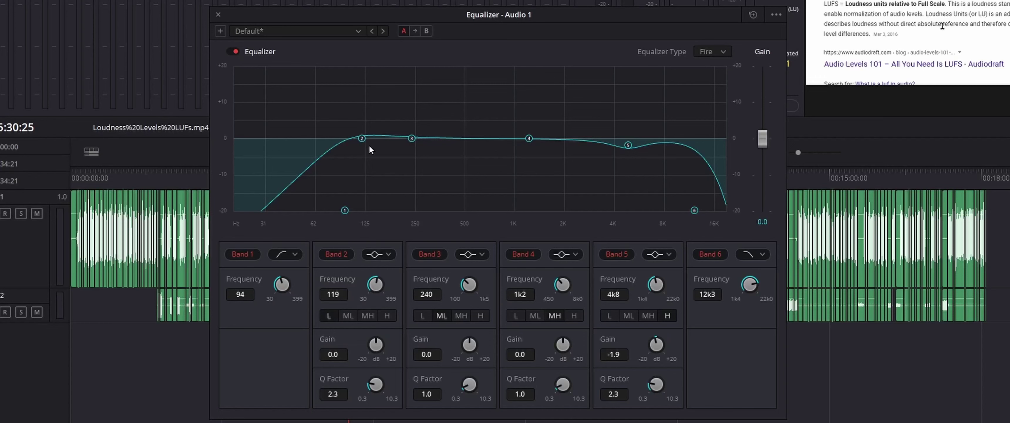
{"action": "mouse_move", "coordinate": [361, 143]}
{"action": "left_mouse_down"}
{"action": "mouse_move", "coordinate": [373, 90]}
{"action": "mouse_move", "coordinate": [396, 84]}
{"action": "mouse_move", "coordinate": [406, 90]}
{"action": "mouse_move", "coordinate": [372, 87]}
{"action": "mouse_move", "coordinate": [371, 145]}
{"action": "left_mouse_up"}
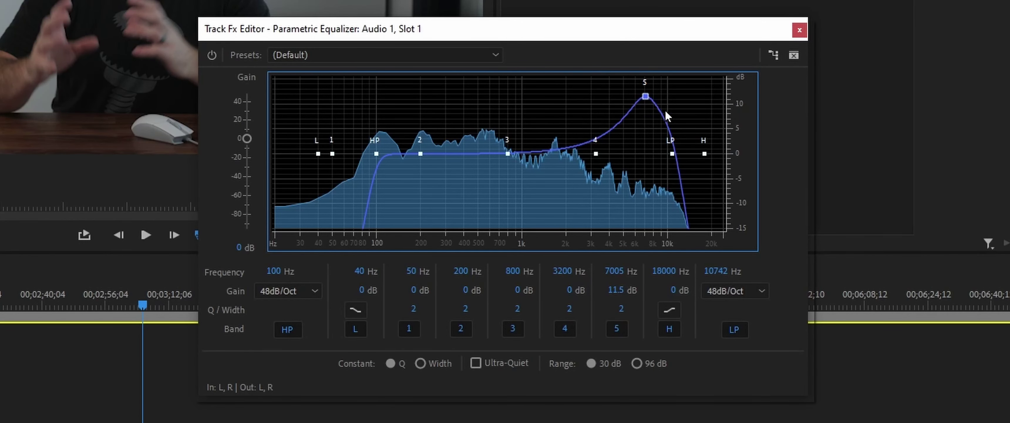
- In Premiere Pro's Parametric Equalizer, sweep band 5 at a 15 dB boost around 7454 Hz and cut it to -1.6 dB at 7271 Hz
{"action": "mouse_move", "coordinate": [646, 96]}
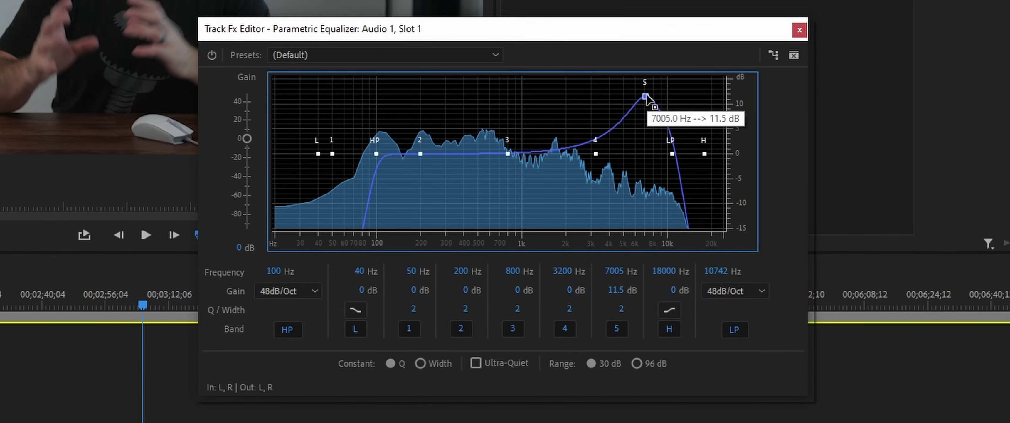
{"action": "left_click_drag", "start_coordinate": [645, 96], "coordinate": [649, 78]}
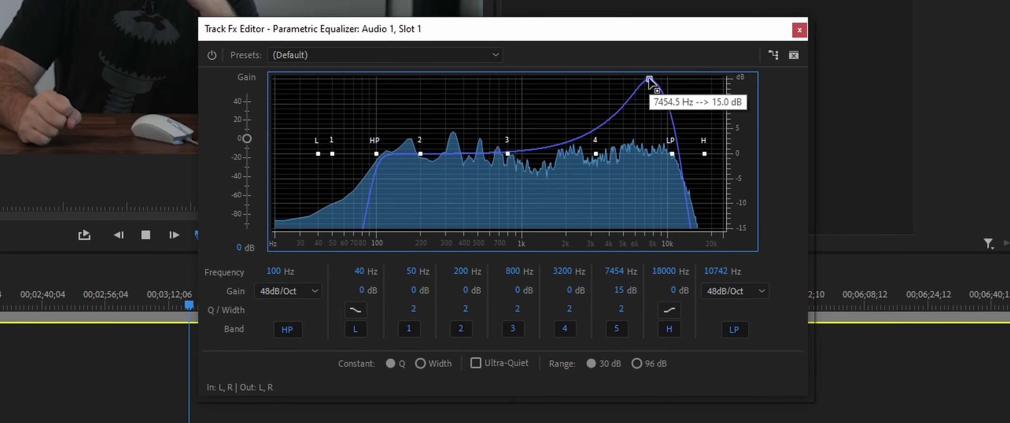
{"action": "left_click_drag", "start_coordinate": [649, 78], "coordinate": [648, 160]}
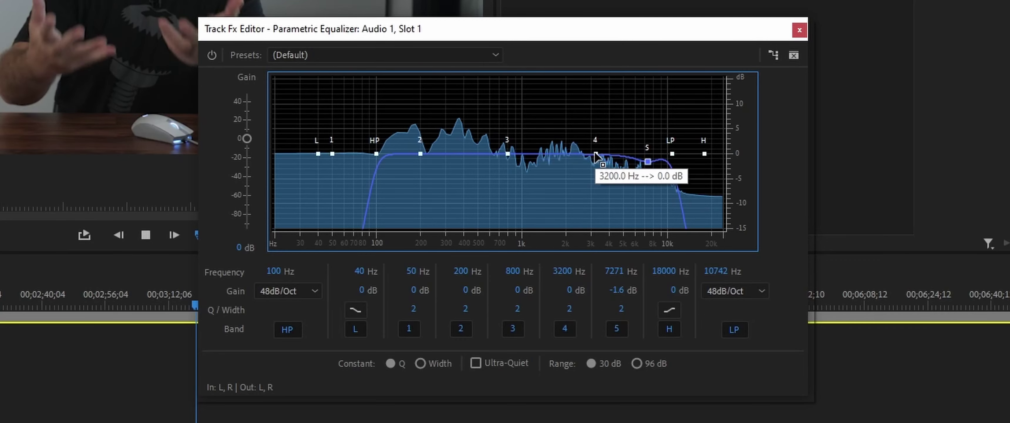
- Sweep band 4 at a 15 dB boost from 4312 to 4002 Hz during playback, and cut it to -1.7 dB at 3904 Hz
{"action": "left_click_drag", "start_coordinate": [595, 153], "coordinate": [613, 78]}
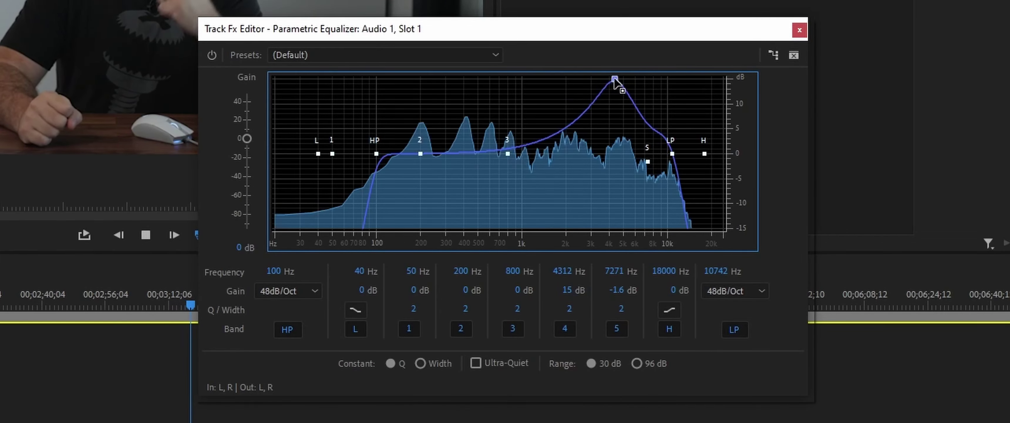
{"action": "key", "text": "space"}
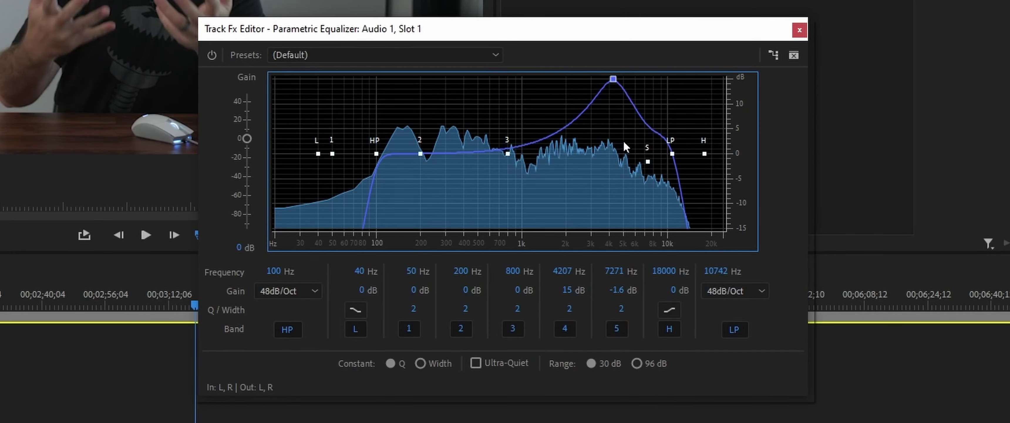
{"action": "key", "text": "space"}
{"action": "mouse_move", "coordinate": [614, 80]}
{"action": "left_mouse_down"}
{"action": "mouse_move", "coordinate": [571, 81]}
{"action": "mouse_move", "coordinate": [610, 79]}
{"action": "left_mouse_up"}
{"action": "key", "text": "space"}
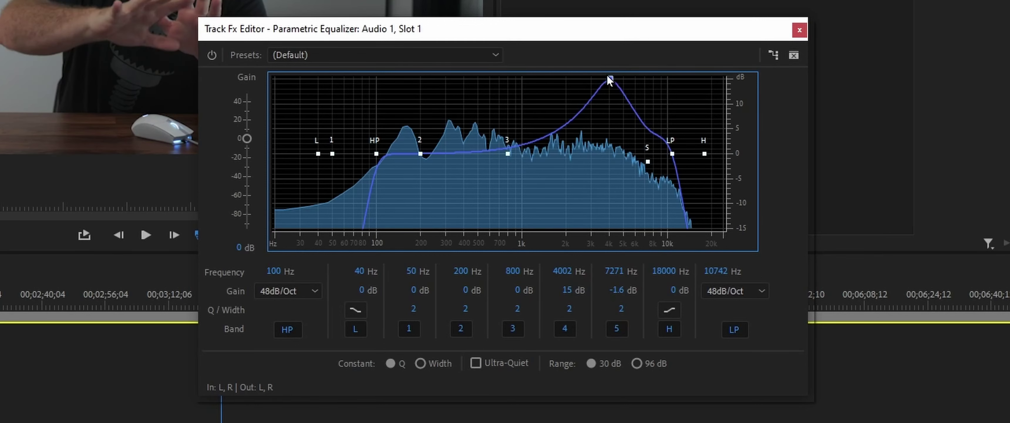
{"action": "left_click_drag", "start_coordinate": [610, 82], "coordinate": [609, 163]}
- Boost band 3 to 15 dB at 1970 Hz, replay the dialogue from before 00;03;12;06, and cut the band to -3.8 dB at 1945 Hz
{"action": "left_click_drag", "start_coordinate": [508, 153], "coordinate": [564, 75]}
{"action": "key", "text": "space"}
{"action": "key", "text": "space"}
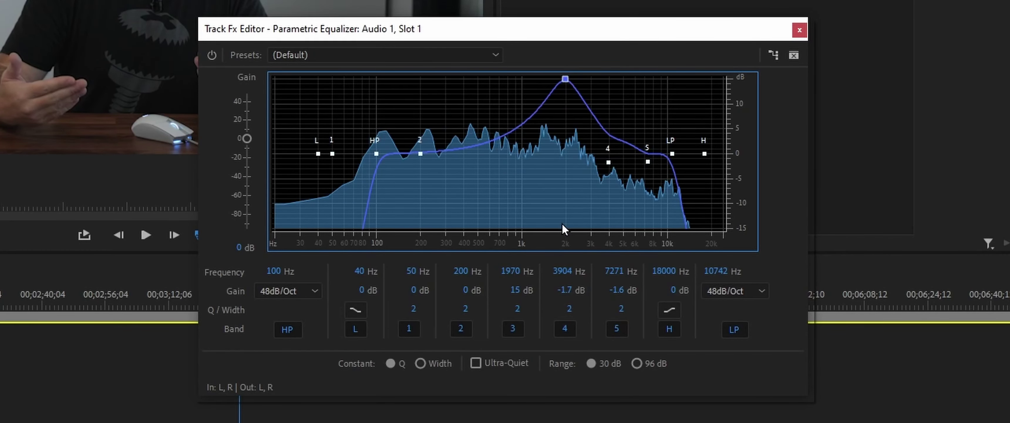
{"action": "left_click", "coordinate": [149, 294]}
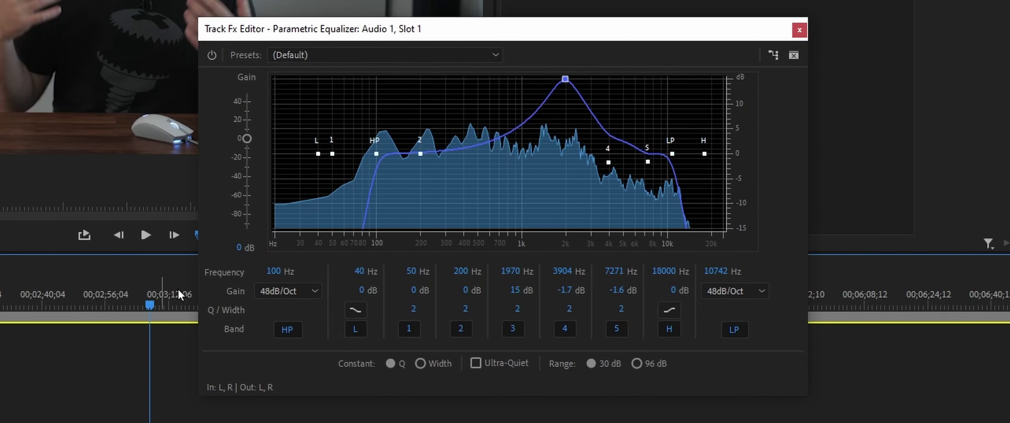
{"action": "key", "text": "space"}
{"action": "mouse_move", "coordinate": [565, 81]}
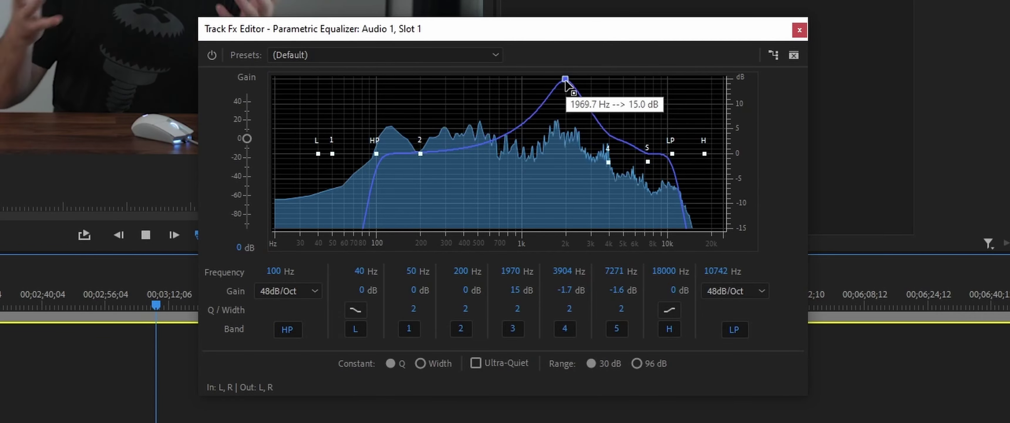
{"action": "left_click_drag", "start_coordinate": [565, 79], "coordinate": [565, 169]}
{"action": "key", "text": "space"}
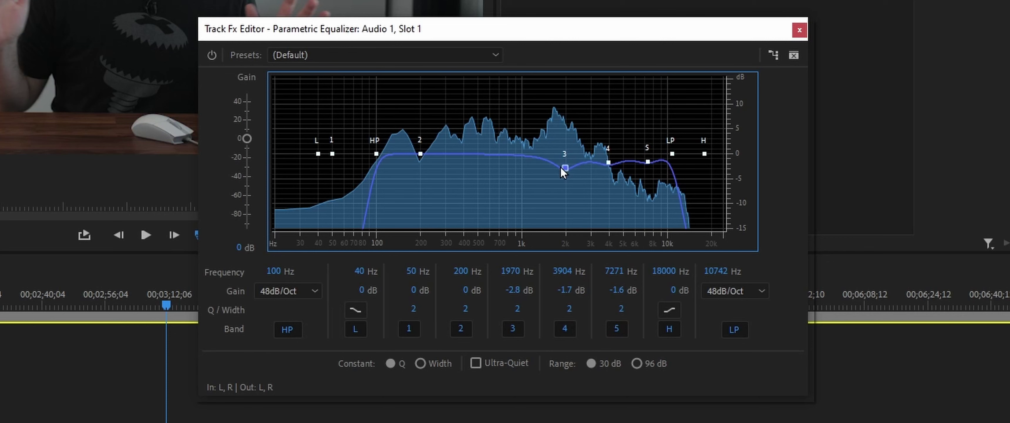
{"action": "key", "text": "space"}
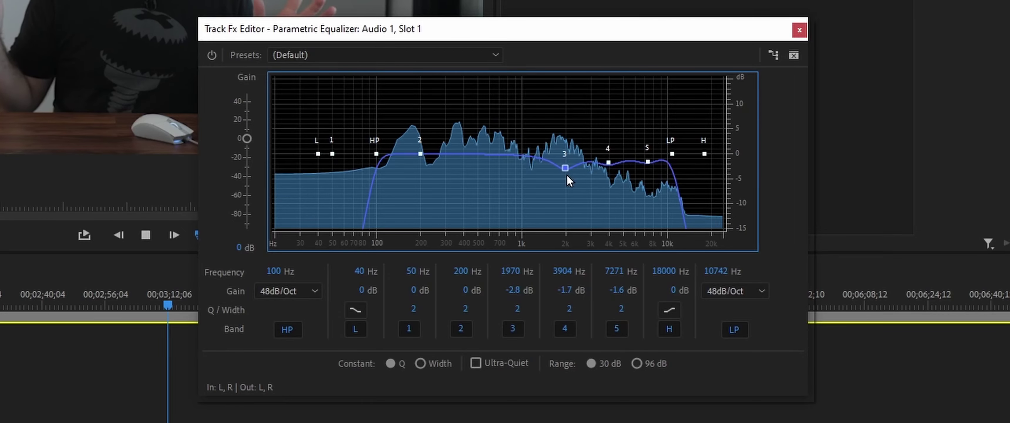
{"action": "mouse_move", "coordinate": [564, 169]}
{"action": "left_mouse_down"}
{"action": "mouse_move", "coordinate": [571, 81]}
{"action": "mouse_move", "coordinate": [564, 170]}
{"action": "left_mouse_up"}
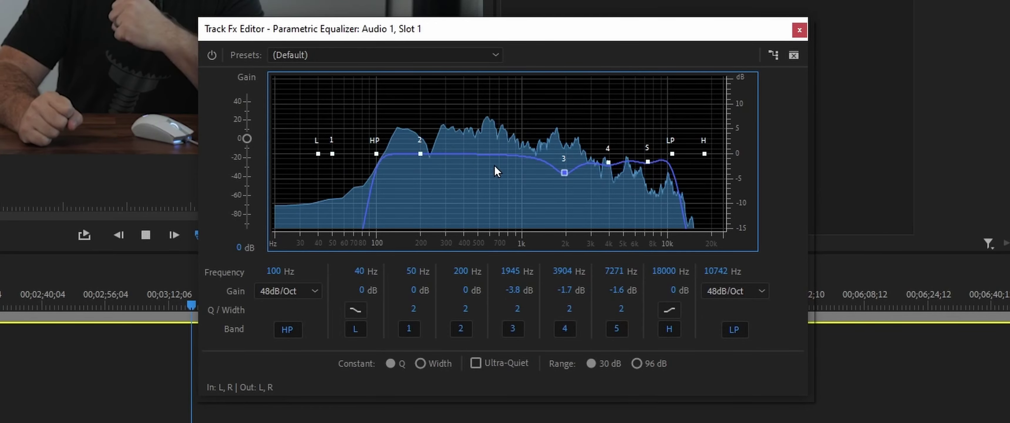
{"action": "key", "text": "space"}
- Sweep band 2 at a 15 dB boost from 341 to 372 Hz while replaying the dialogue, and cut it to -3.3 dB at 396 Hz
{"action": "left_click_drag", "start_coordinate": [419, 154], "coordinate": [455, 78]}
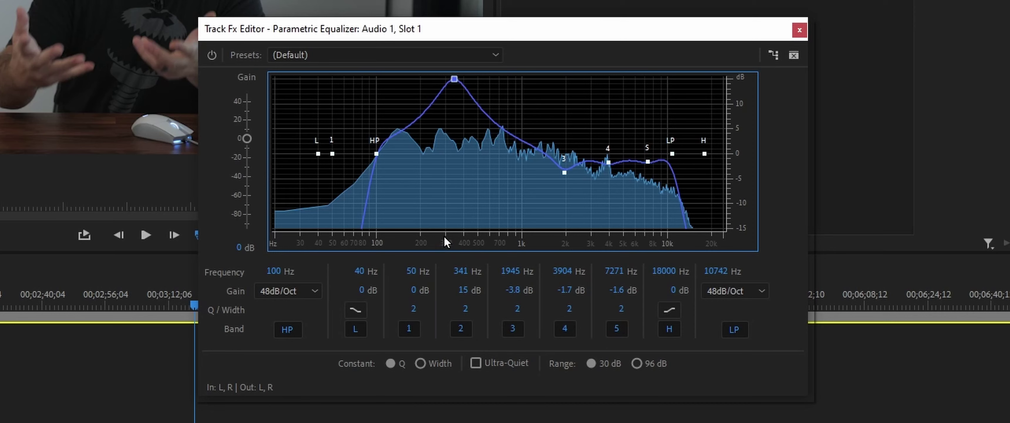
{"action": "mouse_move", "coordinate": [452, 81]}
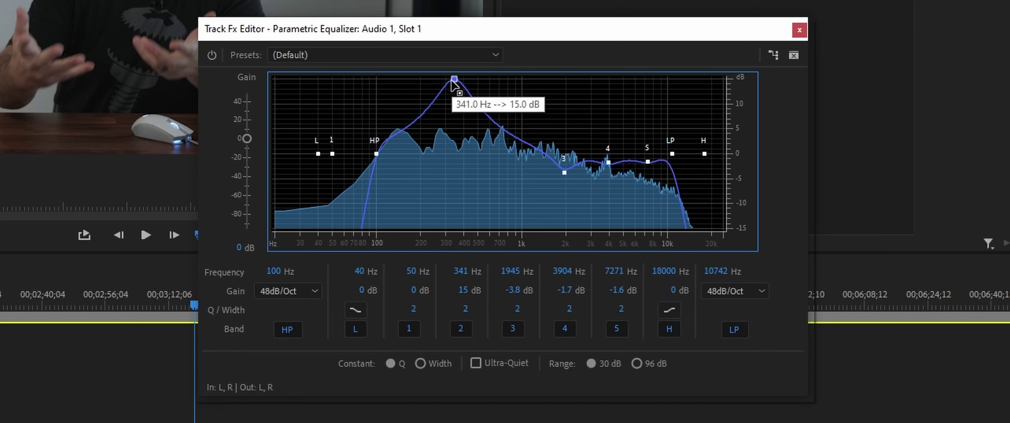
{"action": "key", "text": "space"}
{"action": "mouse_move", "coordinate": [454, 80]}
{"action": "left_mouse_down"}
{"action": "mouse_move", "coordinate": [505, 76]}
{"action": "mouse_move", "coordinate": [451, 77]}
{"action": "mouse_move", "coordinate": [469, 78]}
{"action": "mouse_move", "coordinate": [459, 79]}
{"action": "left_mouse_up"}
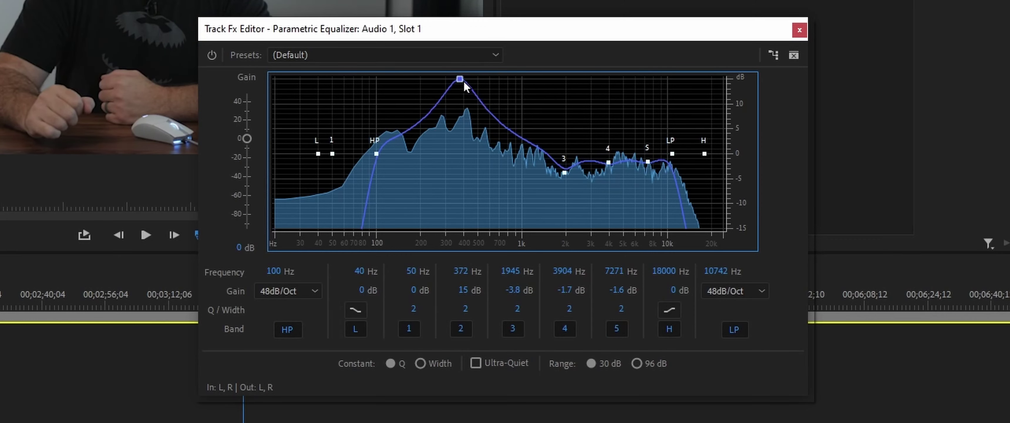
{"action": "left_click", "coordinate": [157, 305]}
{"action": "key", "text": "space"}
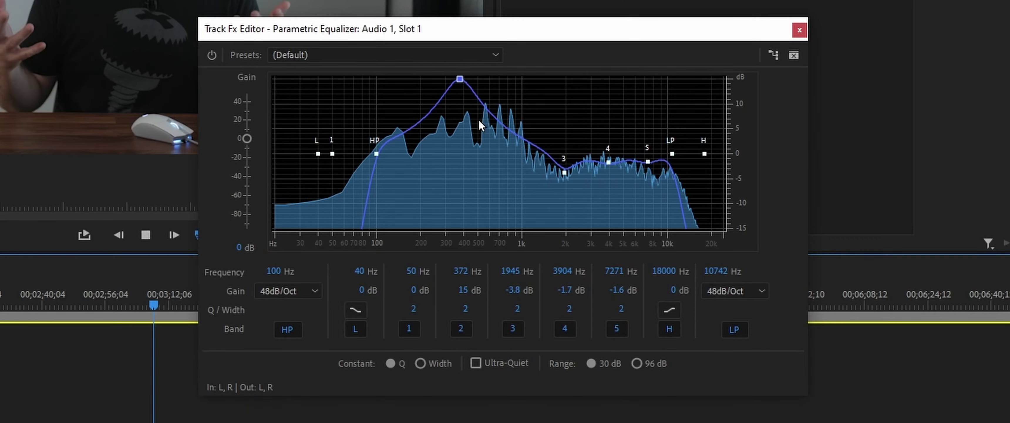
{"action": "left_click", "coordinate": [459, 79]}
{"action": "left_click_drag", "start_coordinate": [459, 79], "coordinate": [461, 103]}
{"action": "left_click_drag", "start_coordinate": [461, 166], "coordinate": [463, 171]}
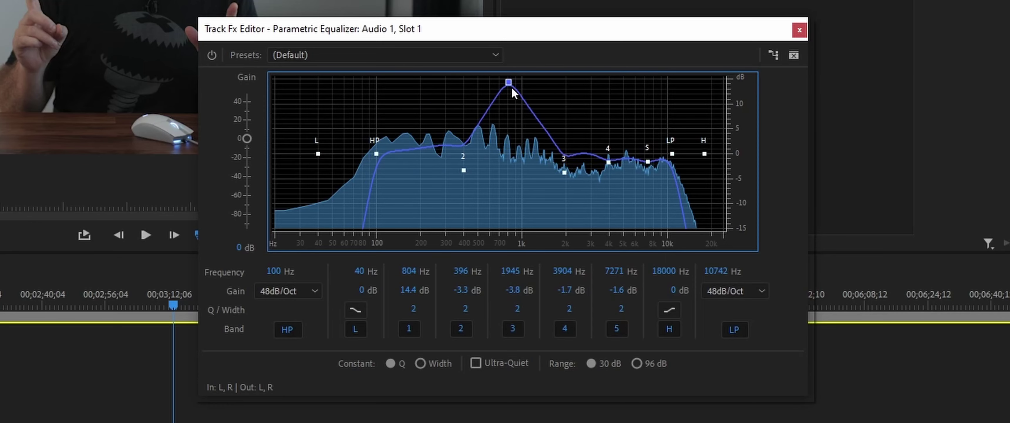
- Move band 1 from its 804 Hz boost to a -1.3 dB cut at 181 Hz during playback
{"action": "left_click_drag", "start_coordinate": [509, 82], "coordinate": [414, 159]}
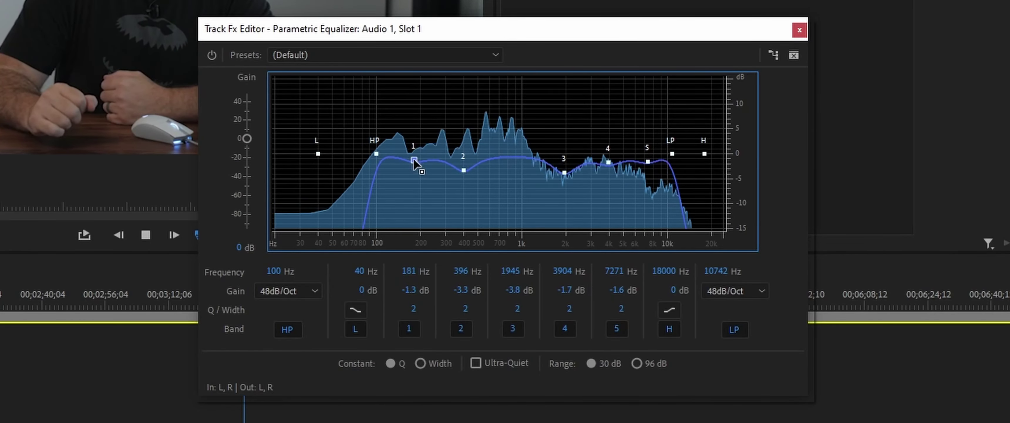
{"action": "key", "text": "space"}
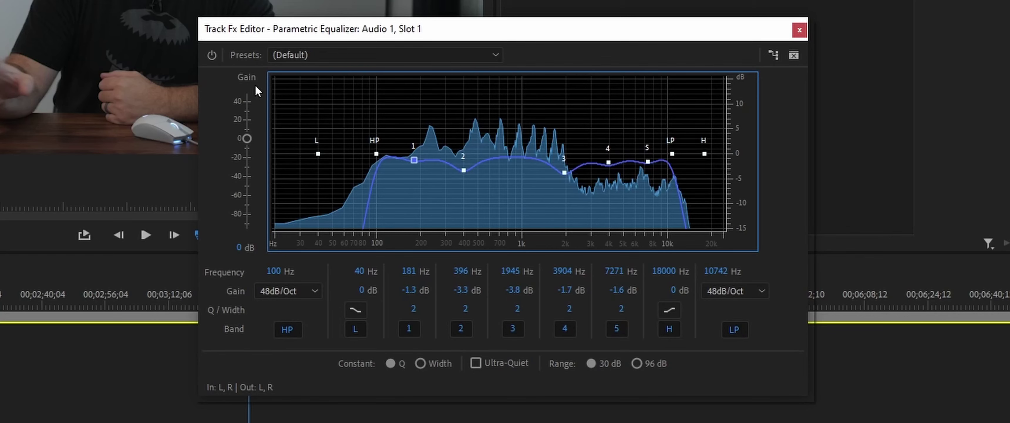
- Play the dialogue with the Parametric Equalizer alternately bypassed and switched on to compare the sound with and without the band cuts
{"action": "key", "text": "space"}
{"action": "left_click", "coordinate": [212, 55]}
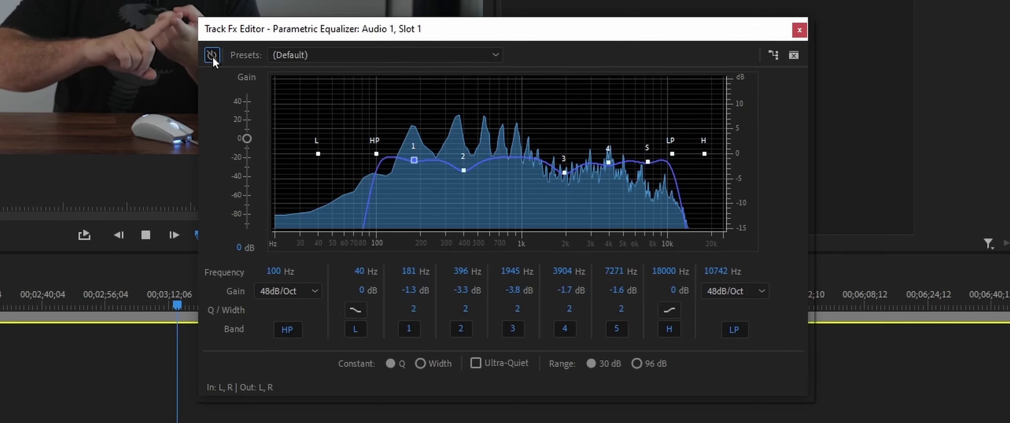
{"action": "left_click", "coordinate": [212, 56]}
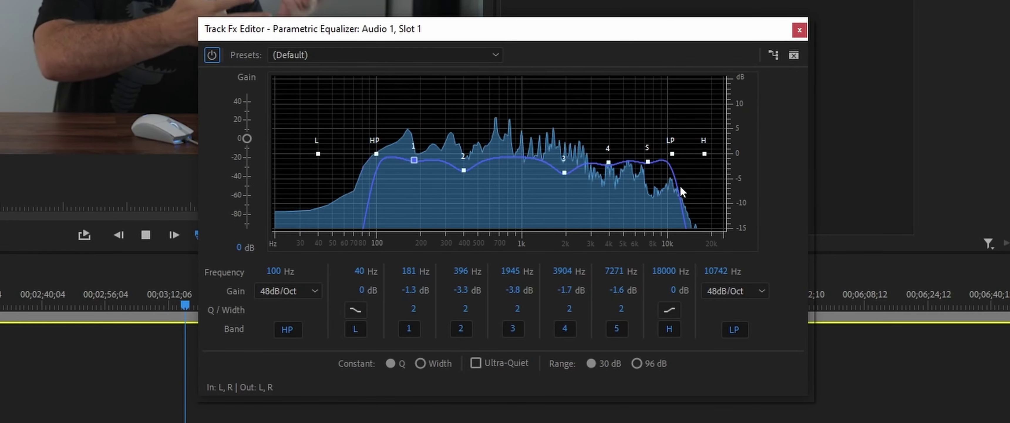
{"action": "left_click", "coordinate": [212, 55]}
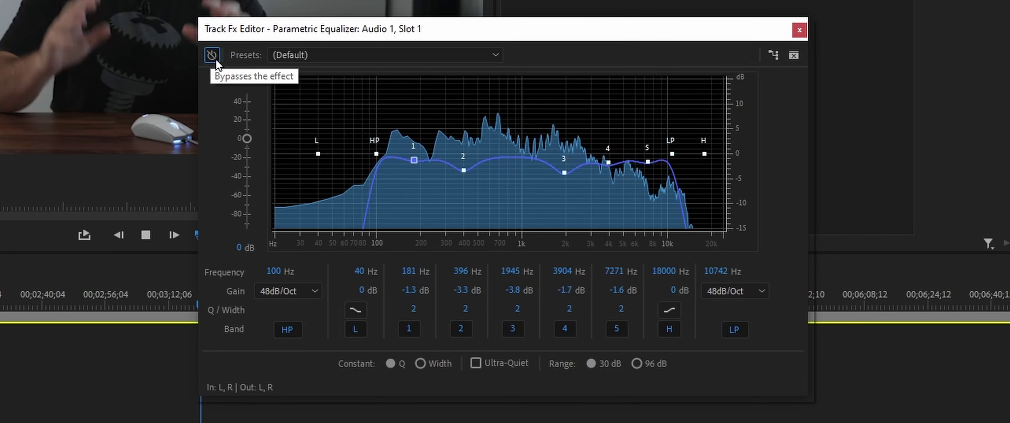
{"action": "left_click", "coordinate": [215, 59]}
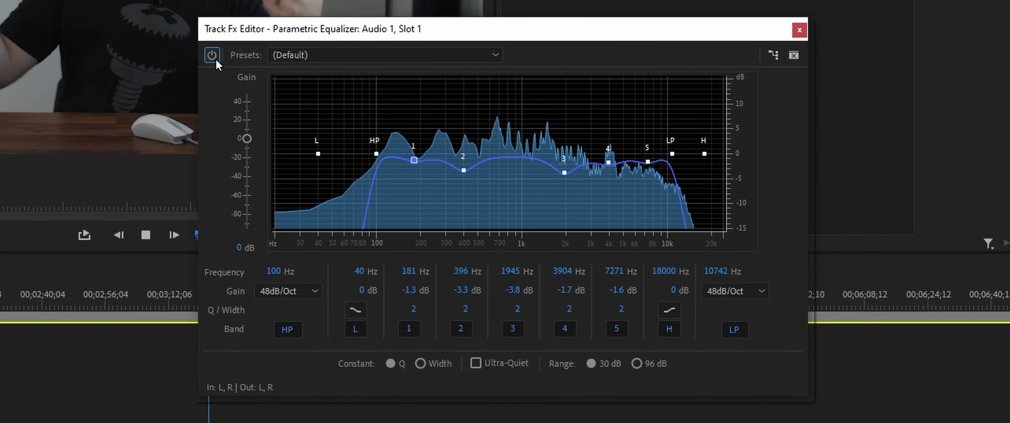
{"action": "key", "text": "space"}
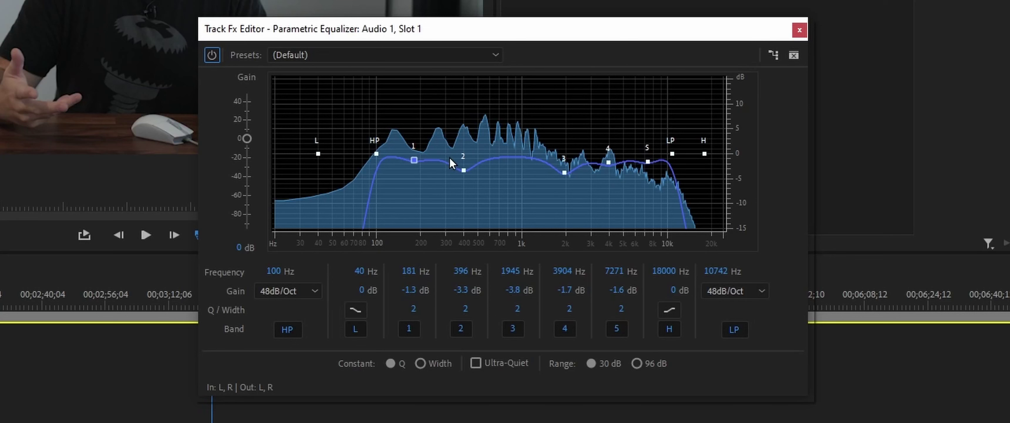